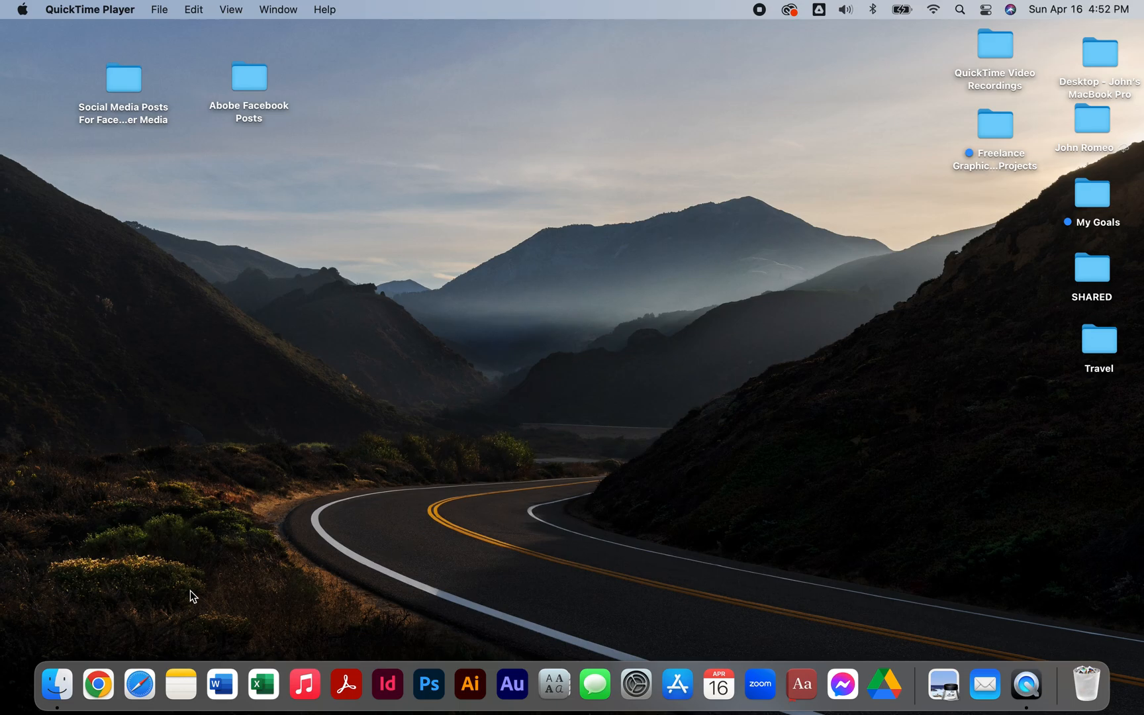
Open Google Chrome with the first personal profile and search Google for "inspirational quote for monday".
left_click(98, 683)
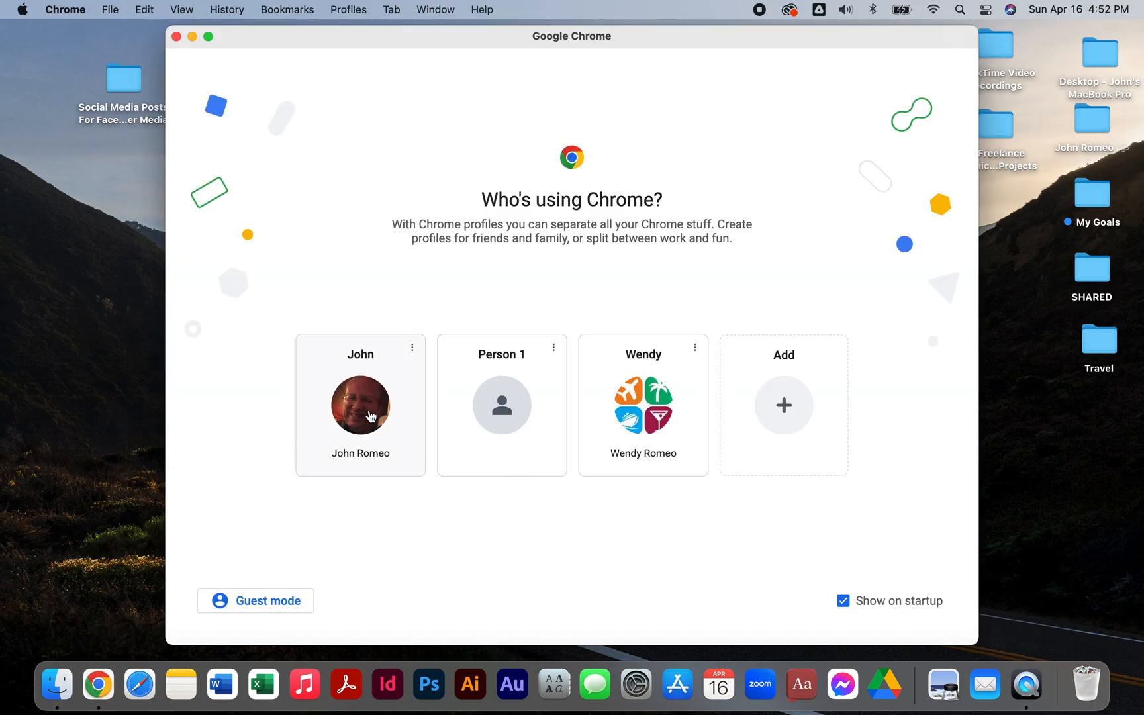
left_click(371, 416)
left_click(463, 400)
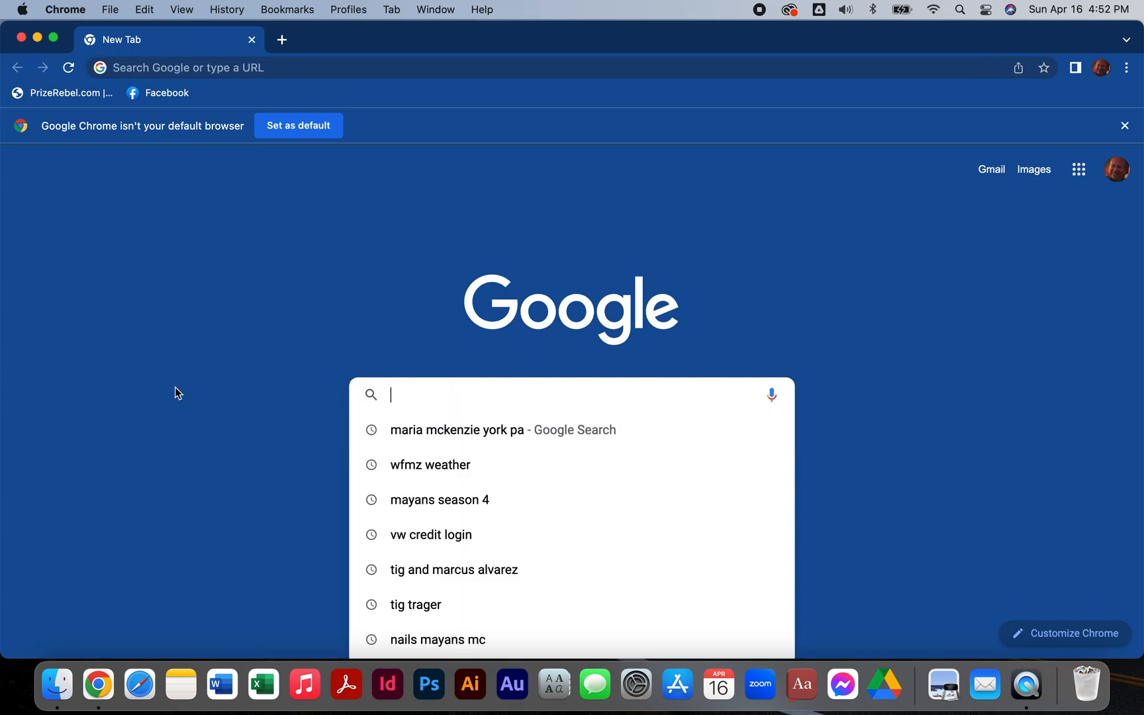
scroll(481, 511, "down", 1)
scroll(481, 511, "up", 1)
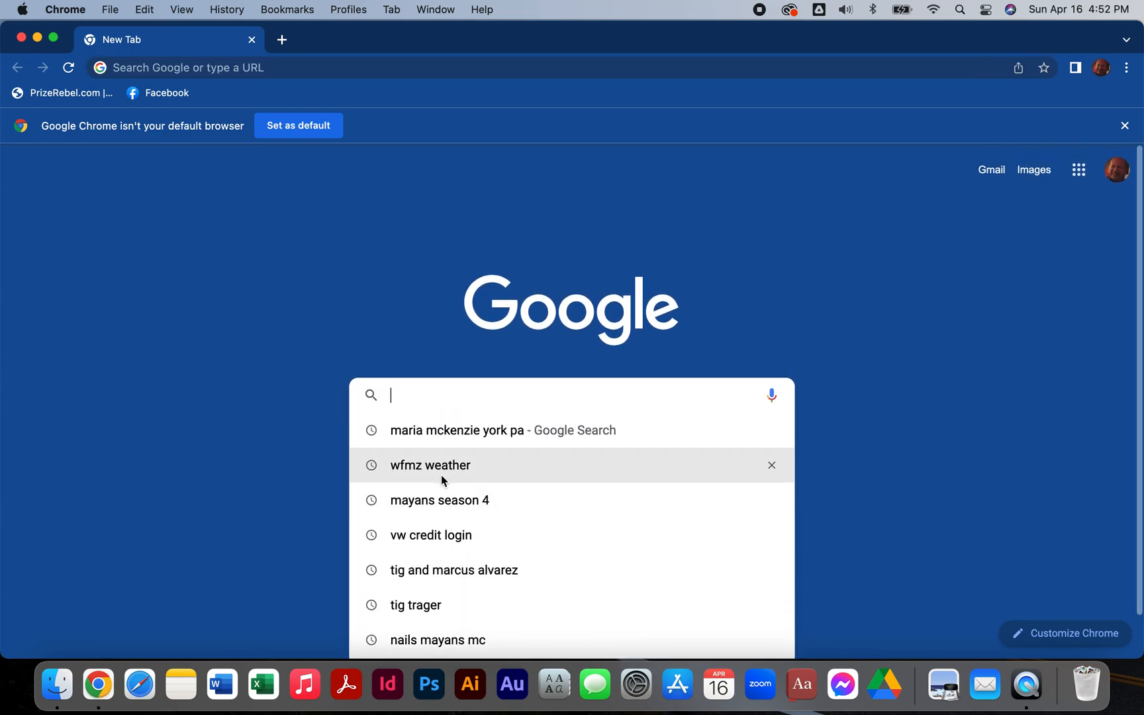
type("in")
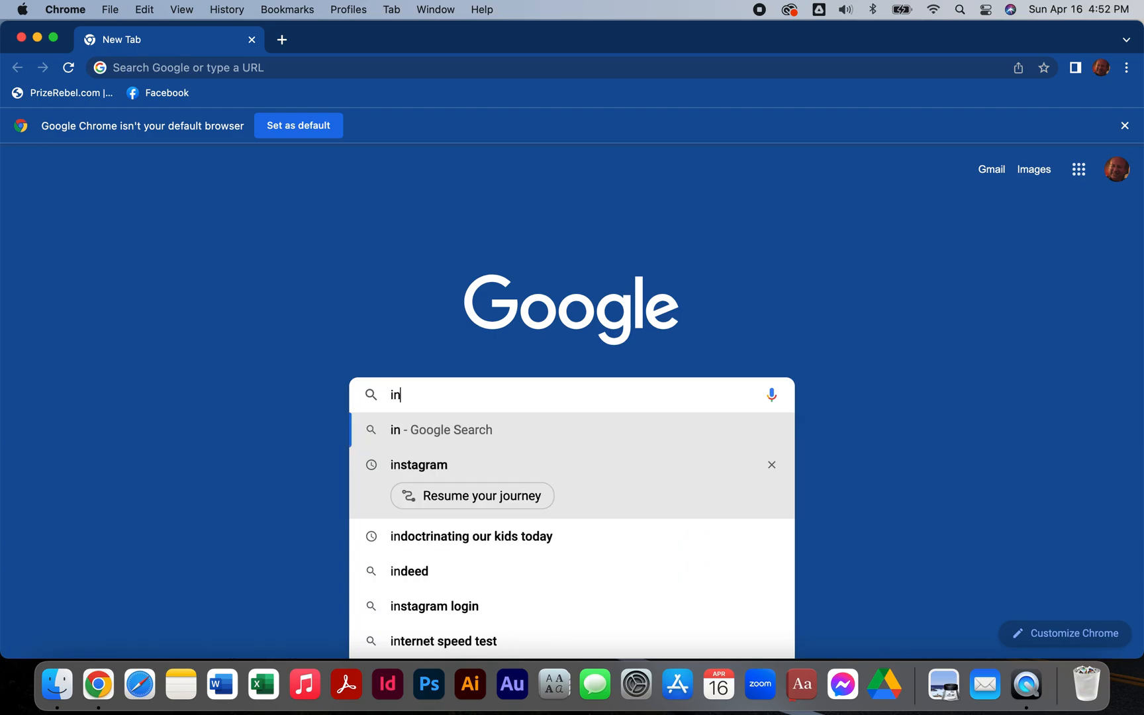
type("spira")
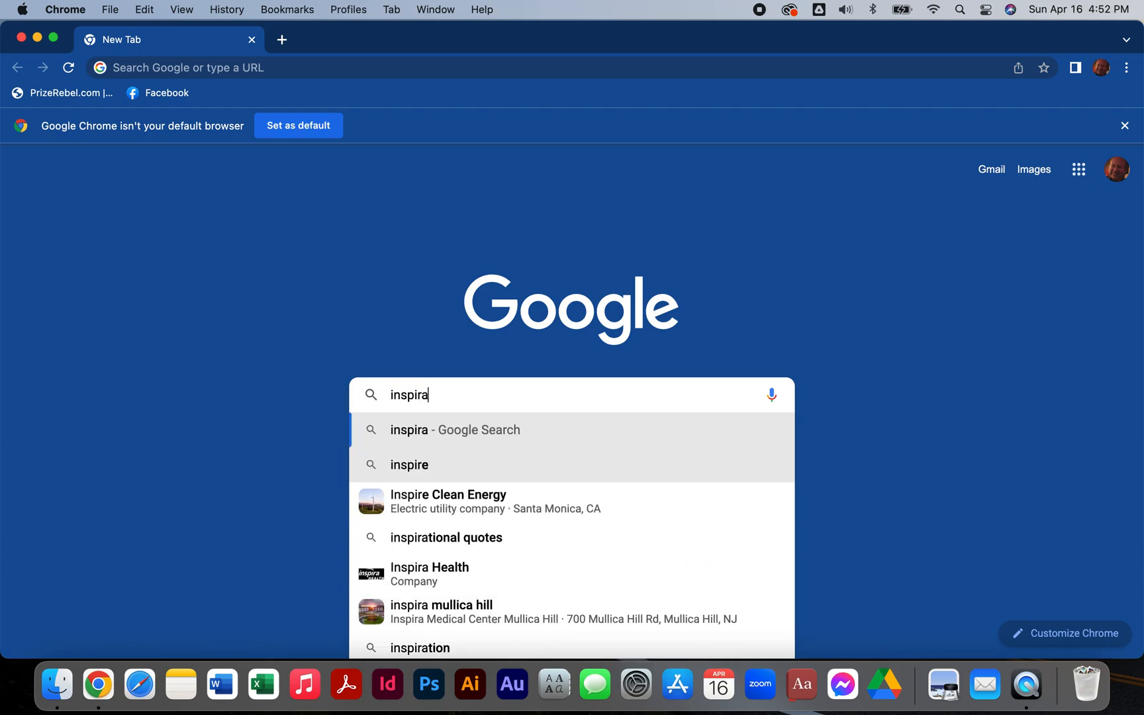
type("tional qui")
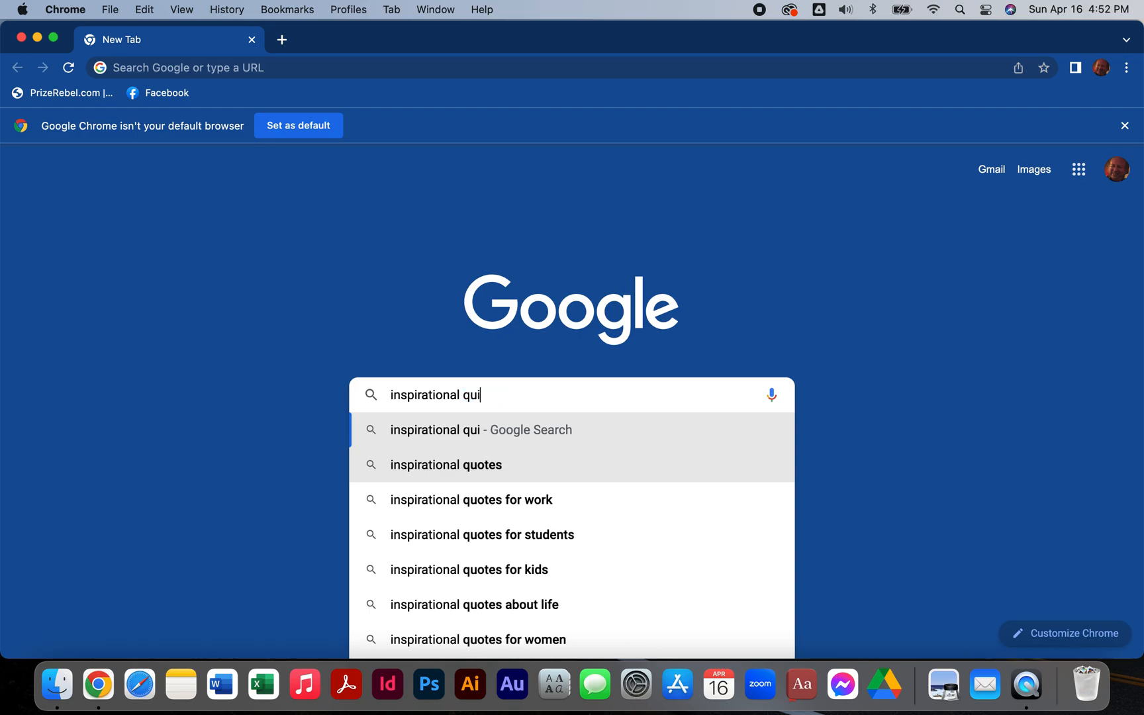
key("BackSpace")
type("ote for ")
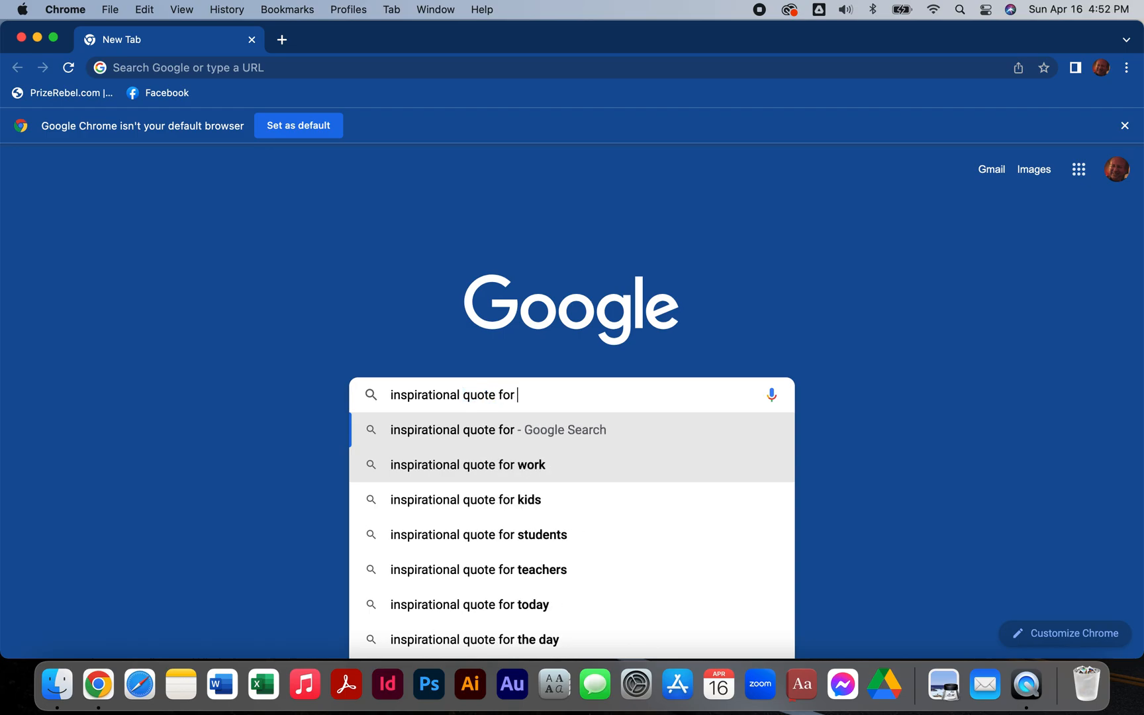
type("monday")
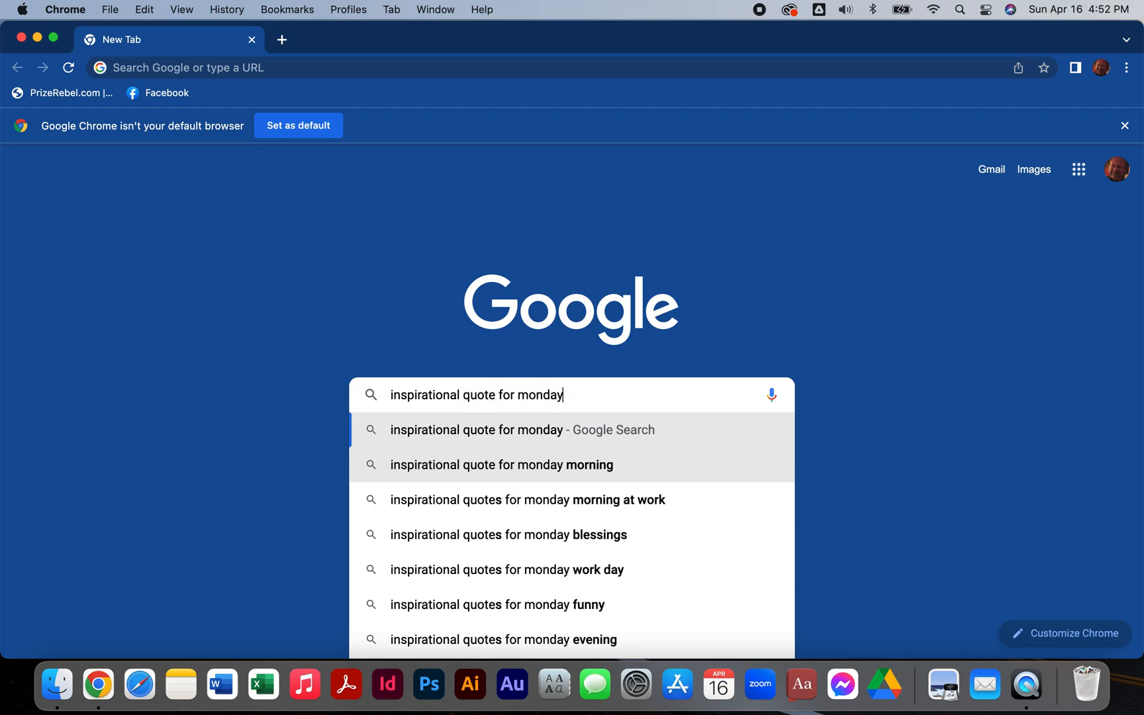
key("Return")
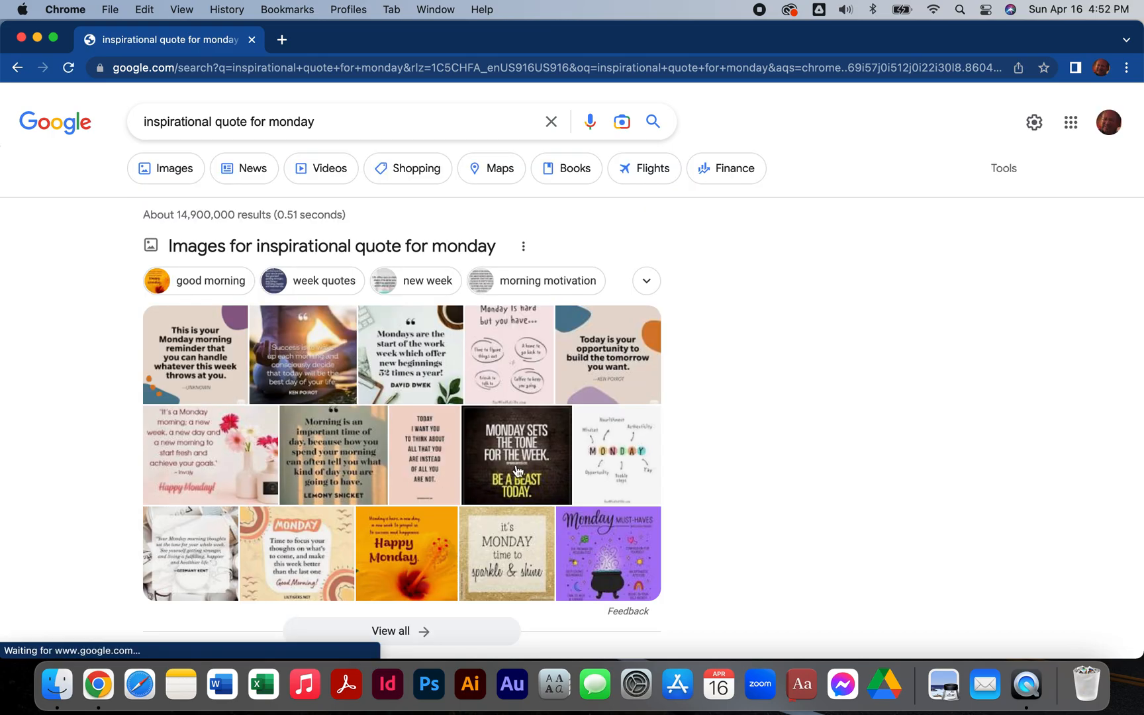
Expand the related question "What is a good quote for Monday?" in the search results.
scroll(427, 407, "down", 4)
scroll(397, 364, "down", 5)
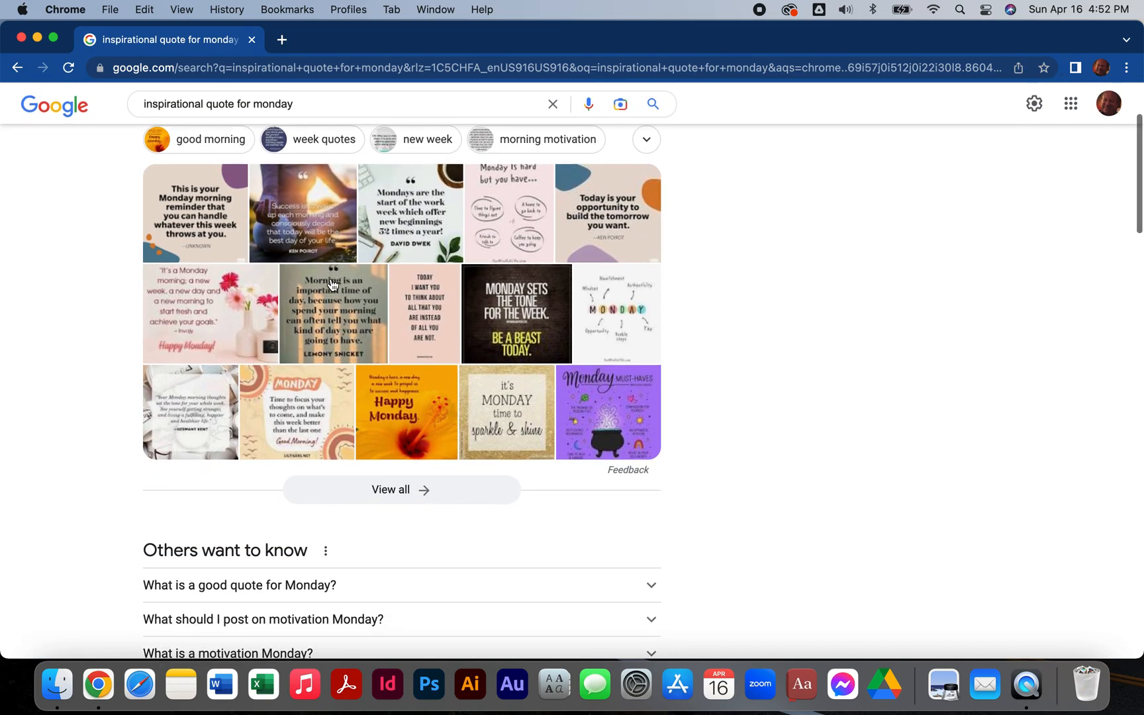
scroll(331, 285, "down", 3)
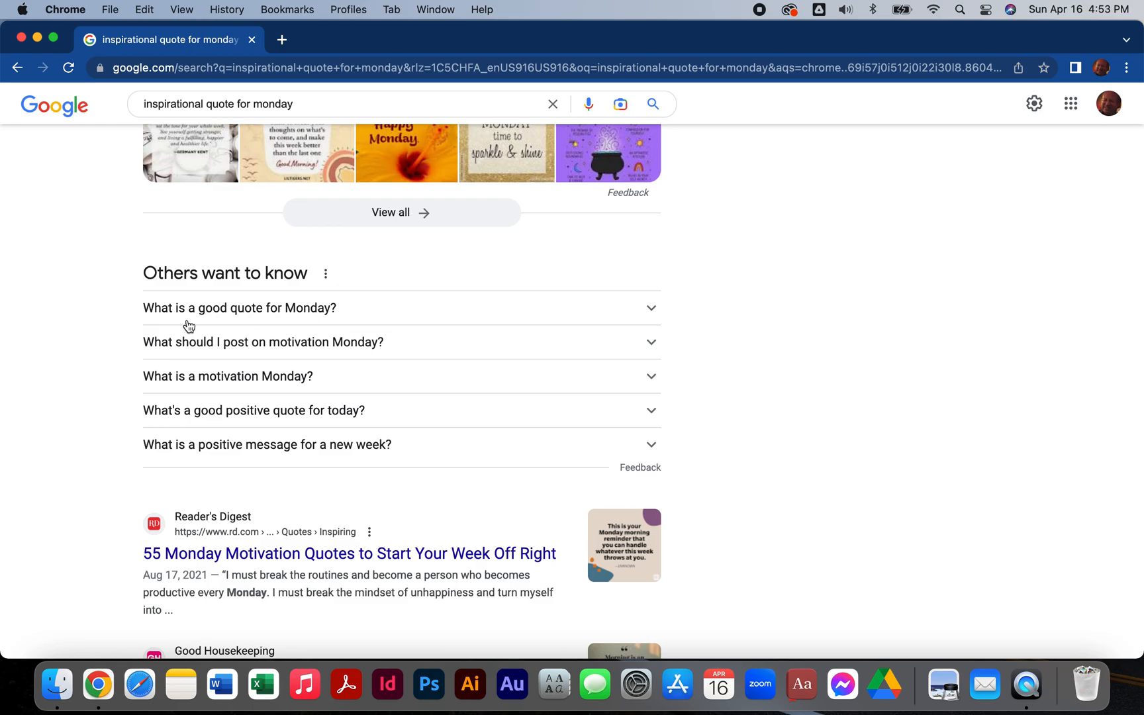
left_click(228, 314)
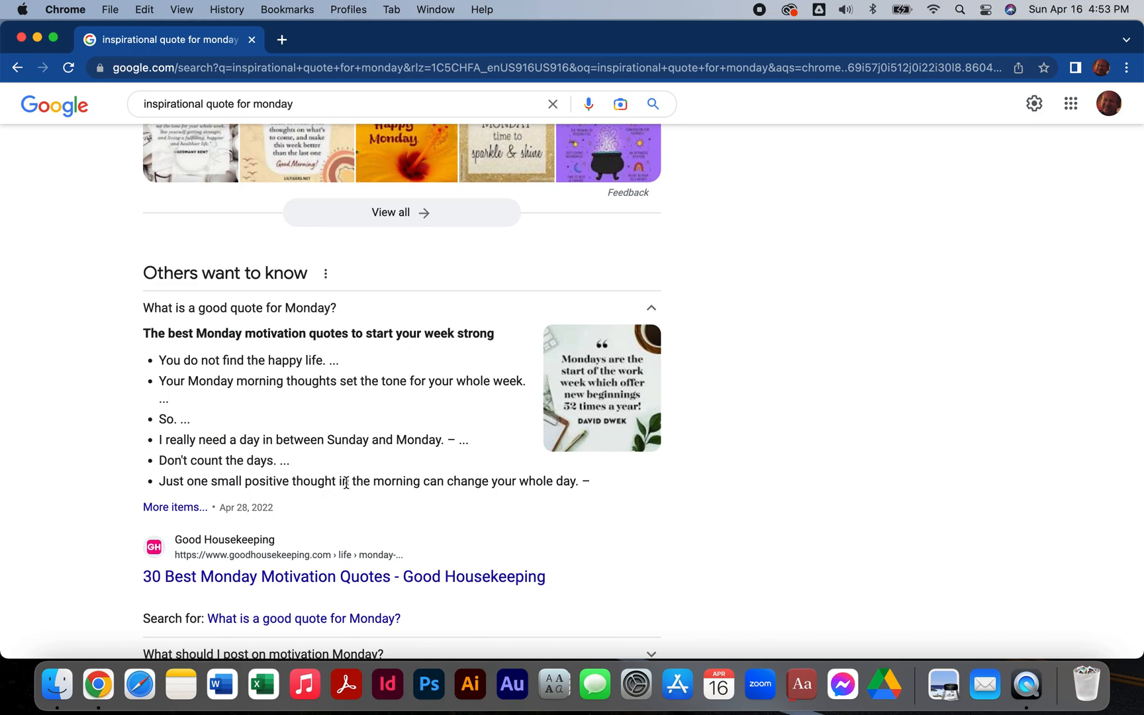
Copy the quote "Just one small positive thought in the morning can change your whole day." from the expanded answer.
scroll(346, 482, "down", 1)
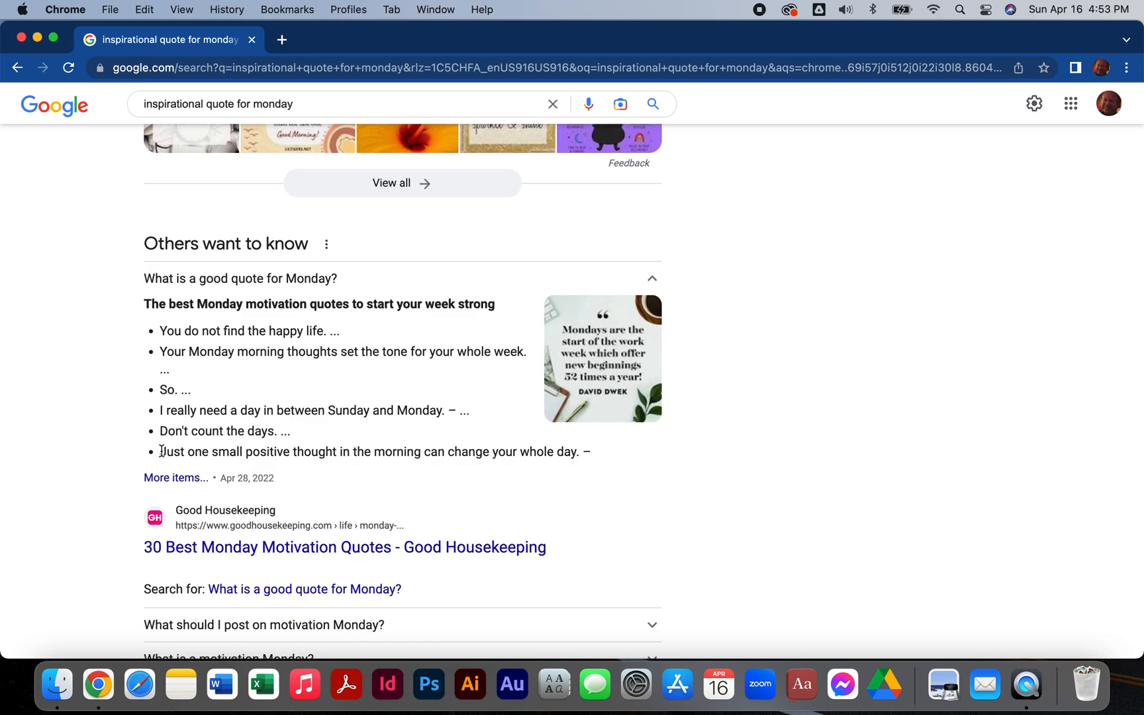
scroll(162, 451, "down", 1)
left_click_drag(160, 451, 576, 443)
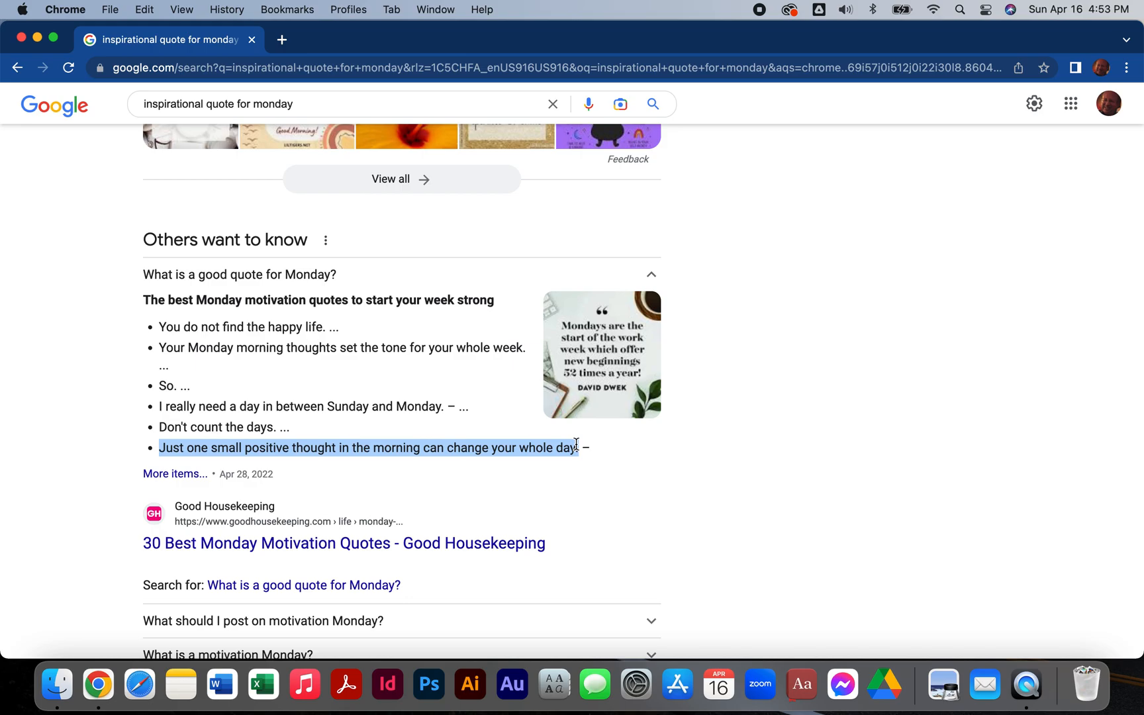
left_click(138, 10)
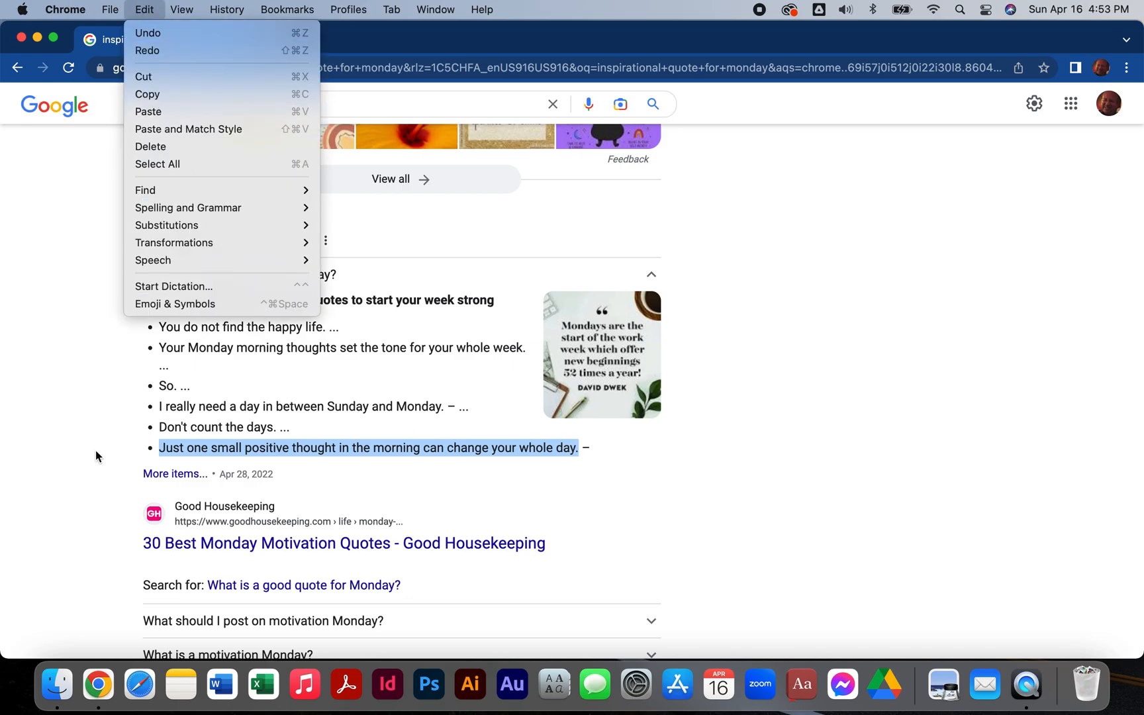
left_click(254, 99)
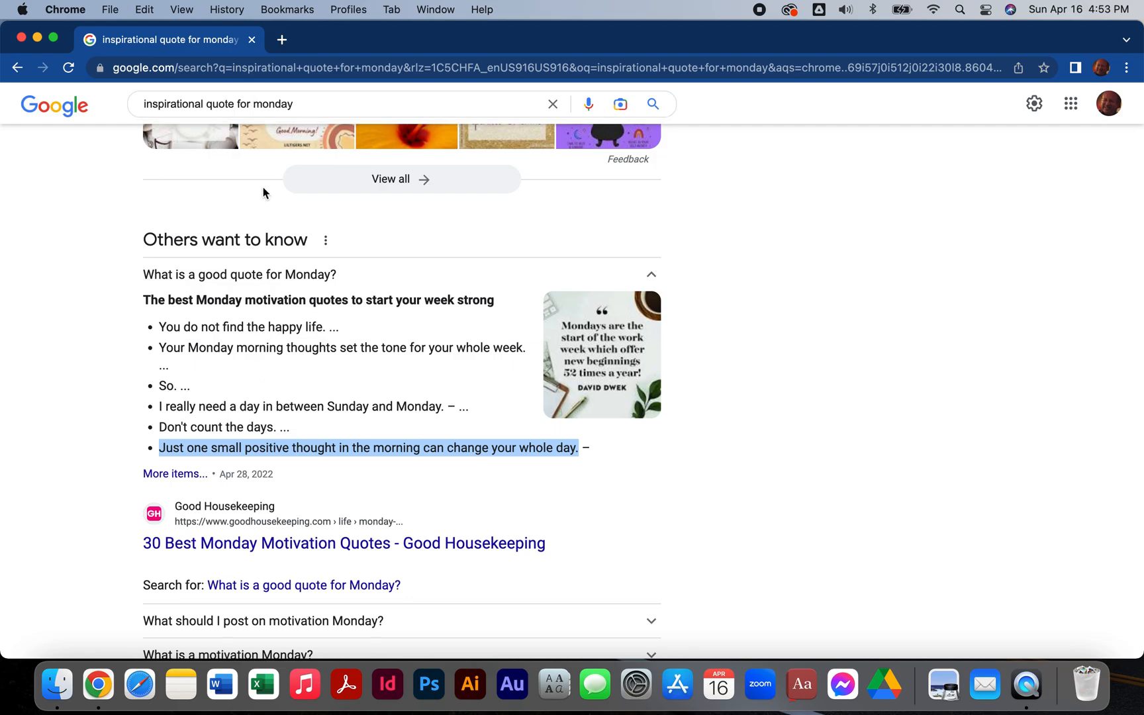
Close the quote search page, reopen Chrome with the same profile and go to the Canva home page.
left_click(252, 40)
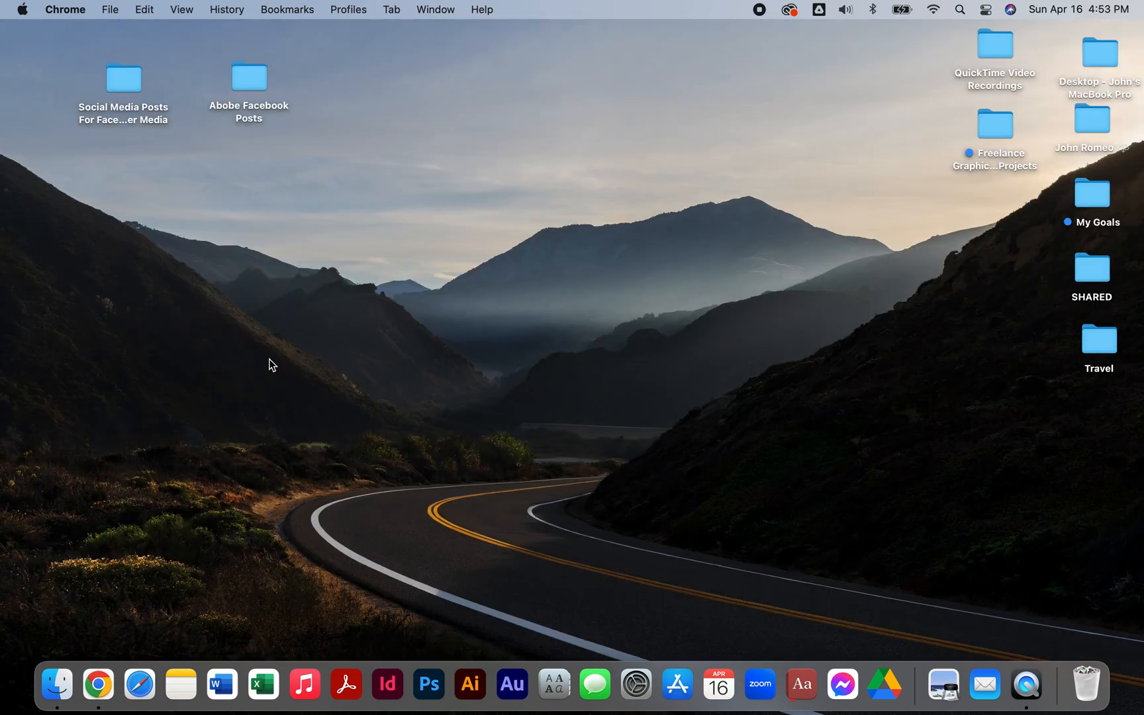
left_click(106, 693)
left_click(387, 413)
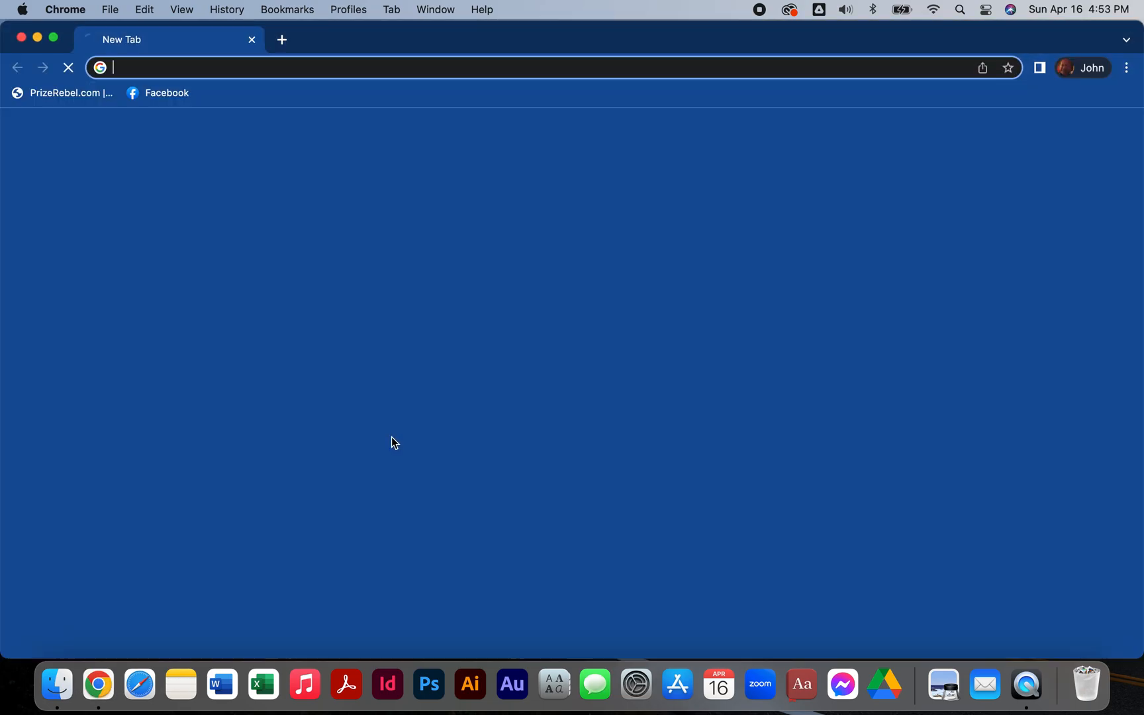
left_click(531, 434)
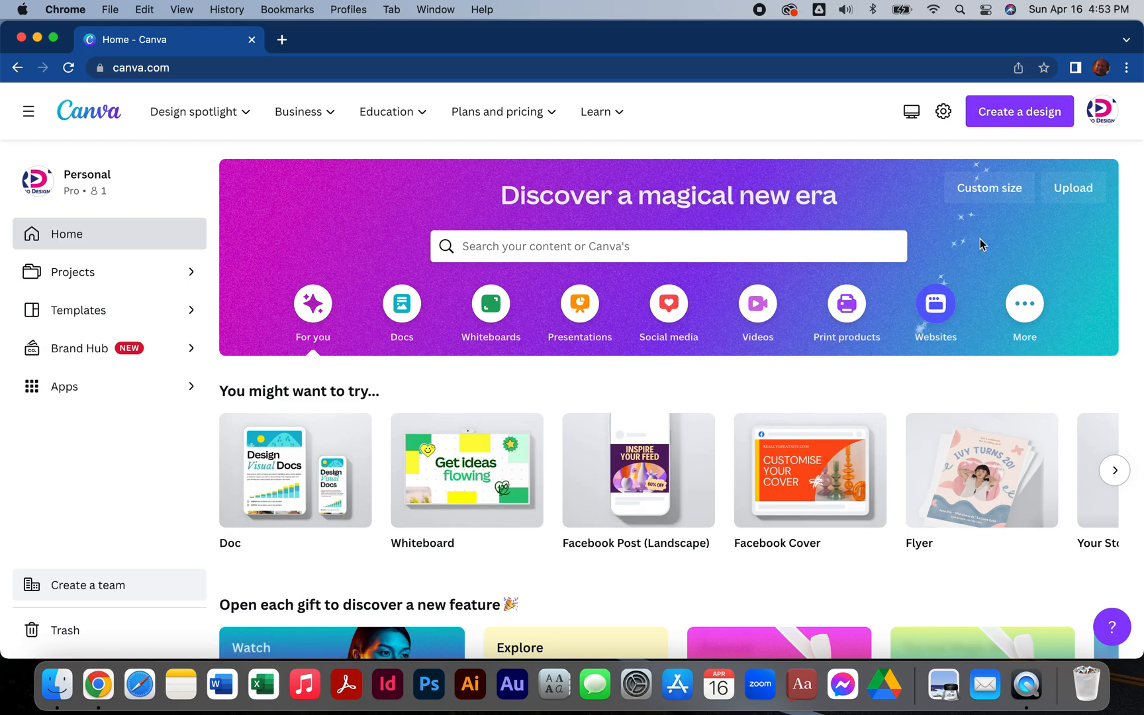
Create a new blank Facebook Post (Landscape) design at 940 × 788 px.
left_click(1024, 114)
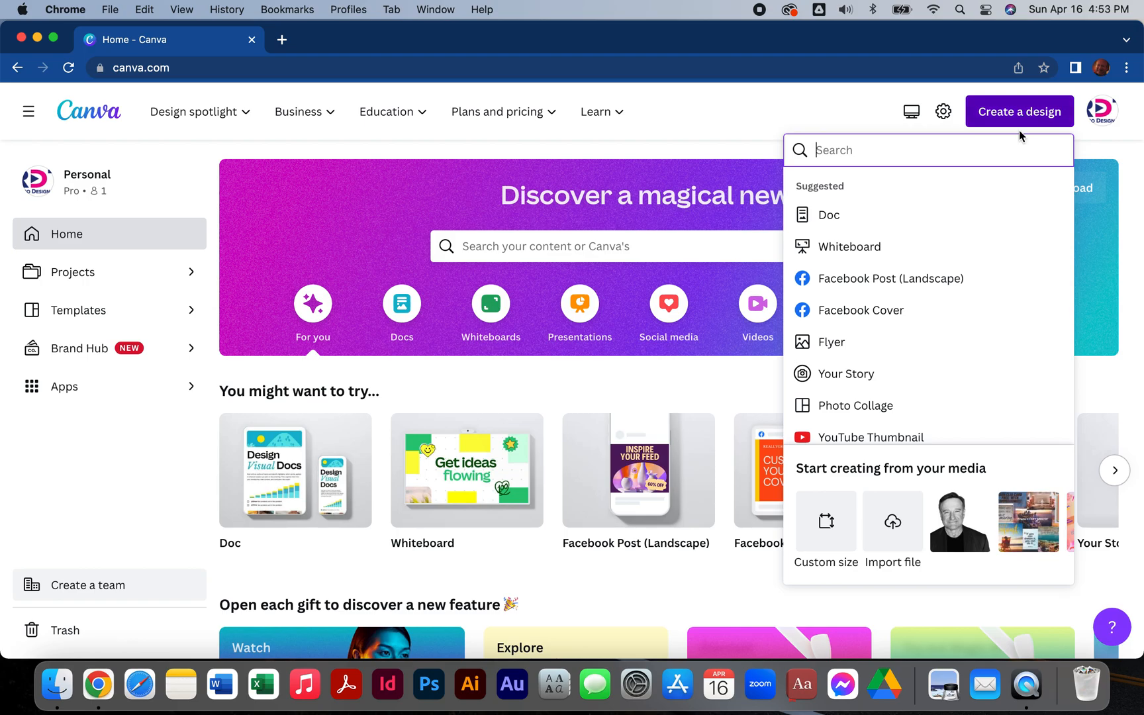
scroll(929, 340, "down", 3)
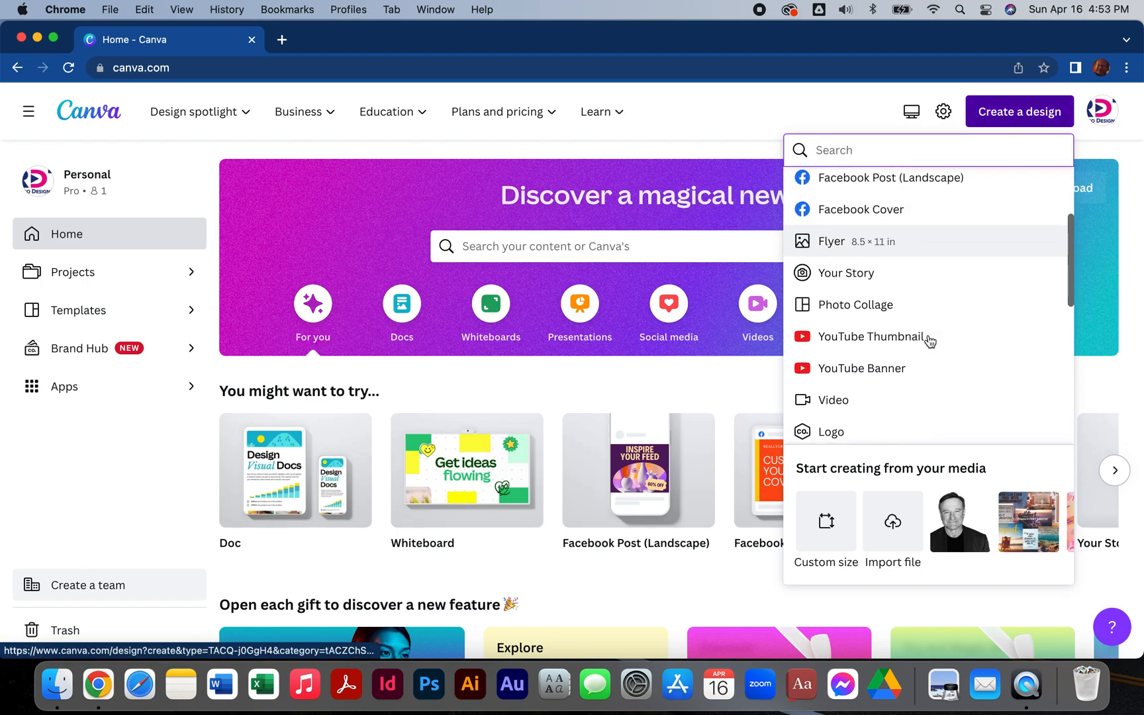
scroll(929, 339, "up", 3)
scroll(929, 340, "down", 1)
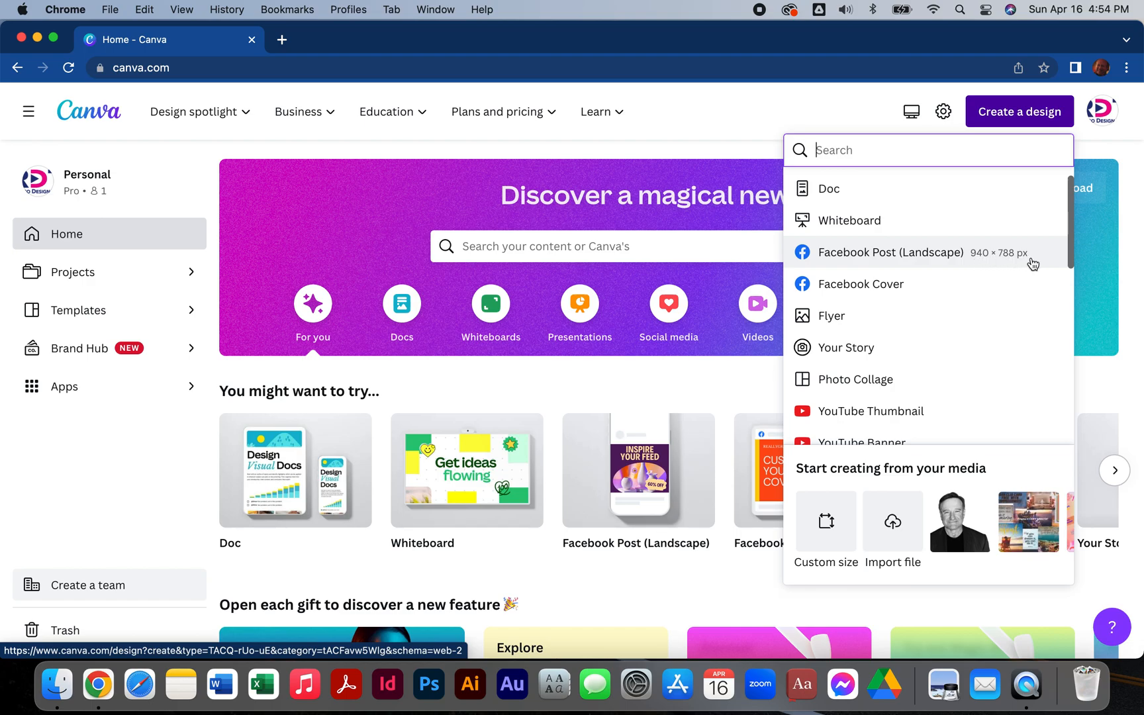
left_click(864, 261)
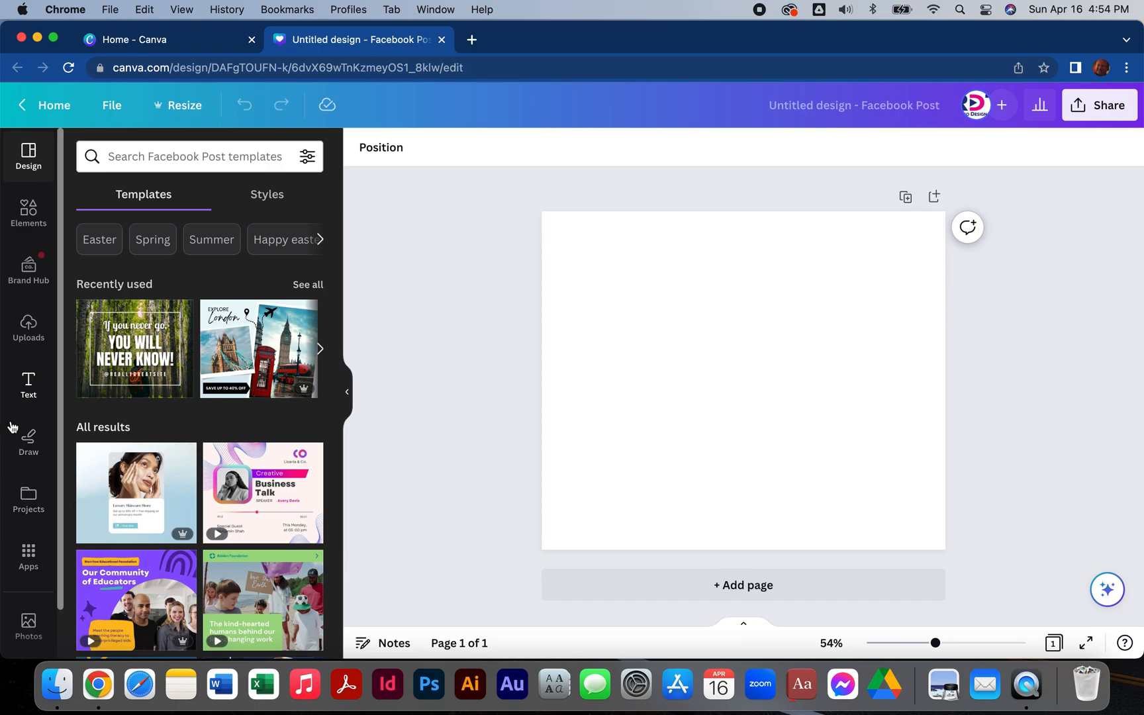
Add a default heading to the page and move it up near the top edge.
left_click(28, 384)
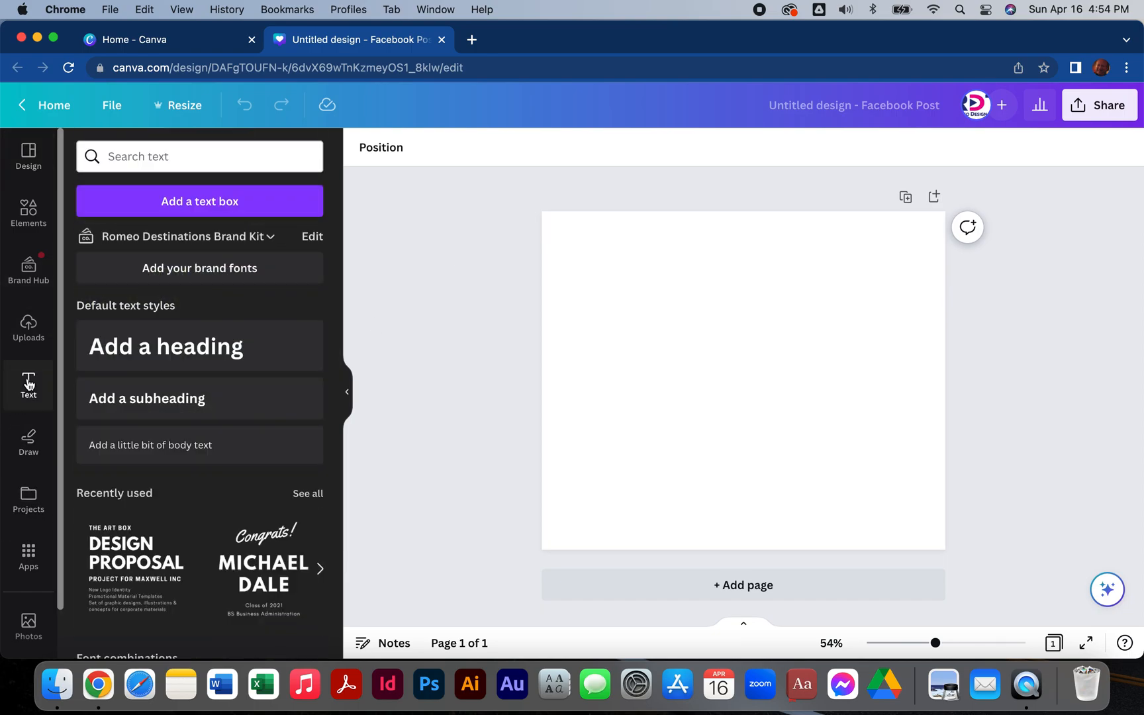
left_click(123, 355)
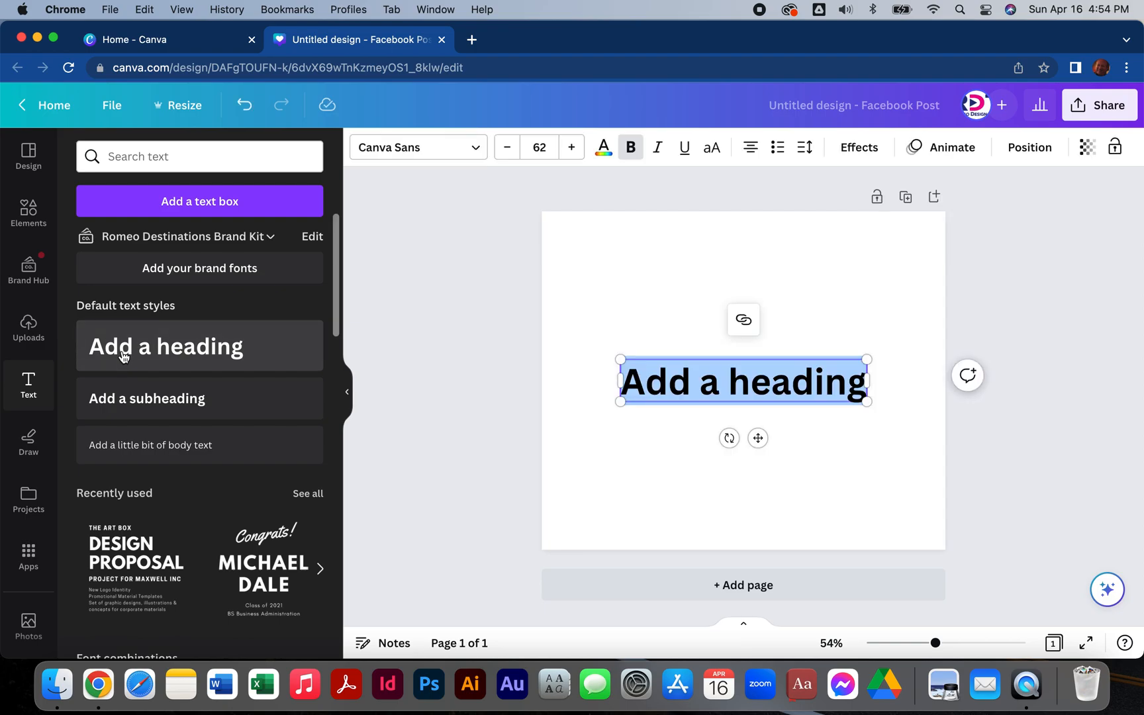
left_click(460, 396)
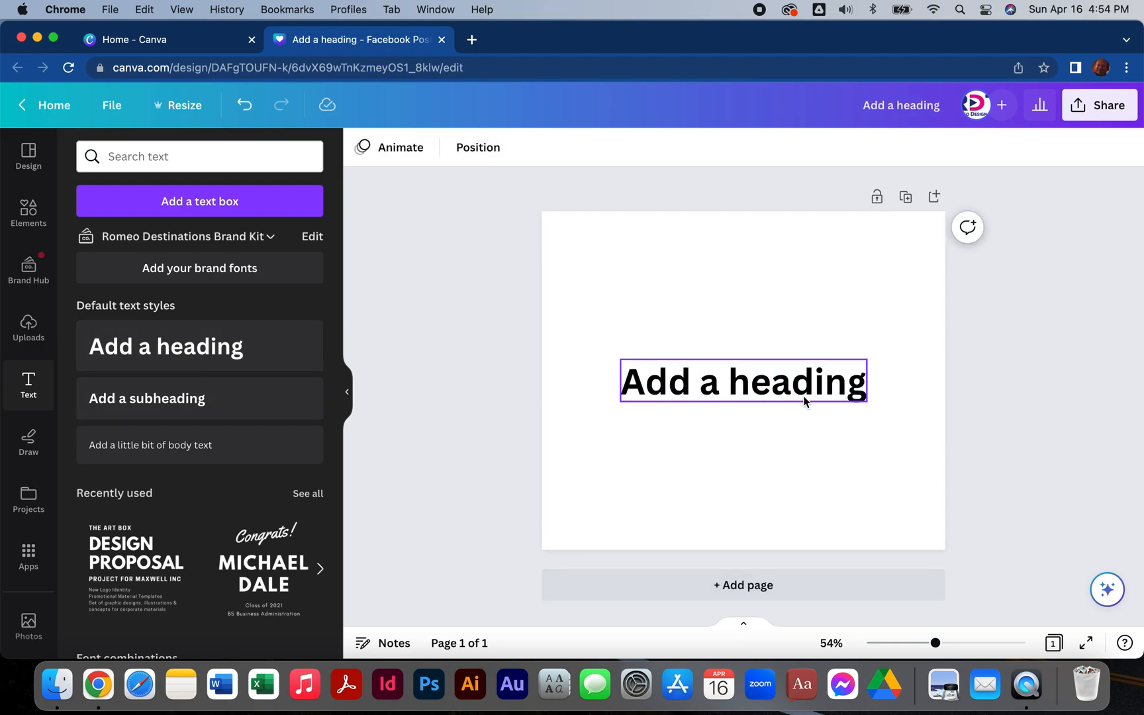
left_click_drag(805, 400, 804, 276)
Replace the heading's placeholder text with the copied quote "Just one small positive thought in the morning can change your whole day.".
double_click(765, 264)
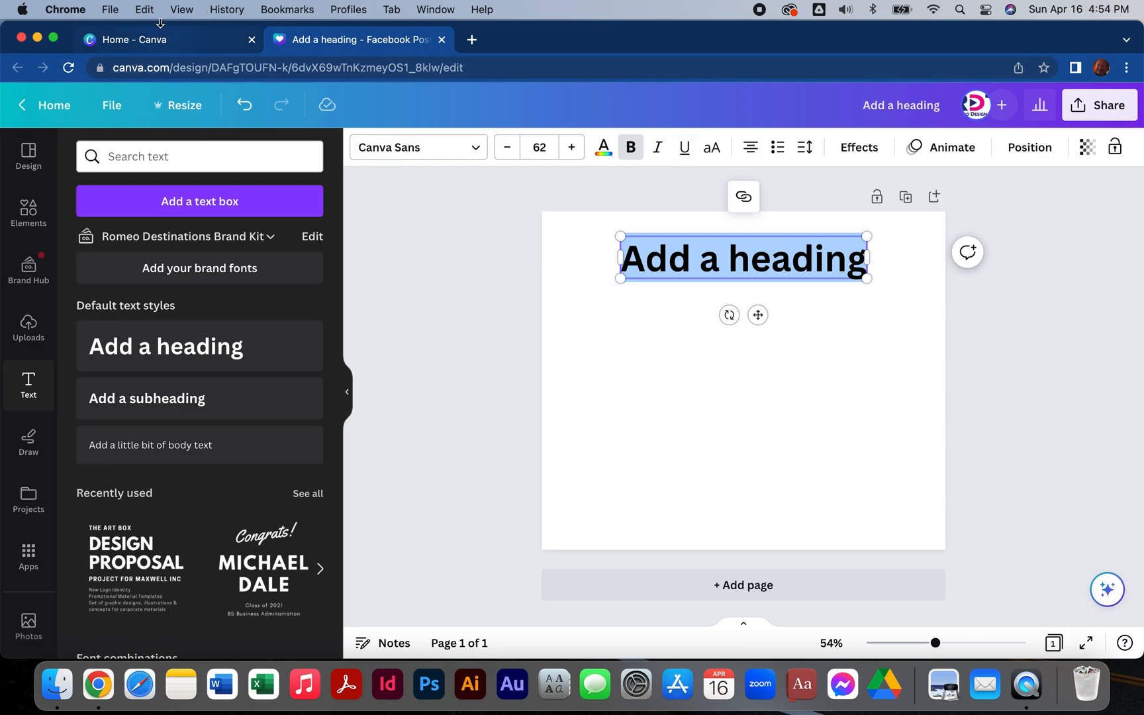
left_click(144, 9)
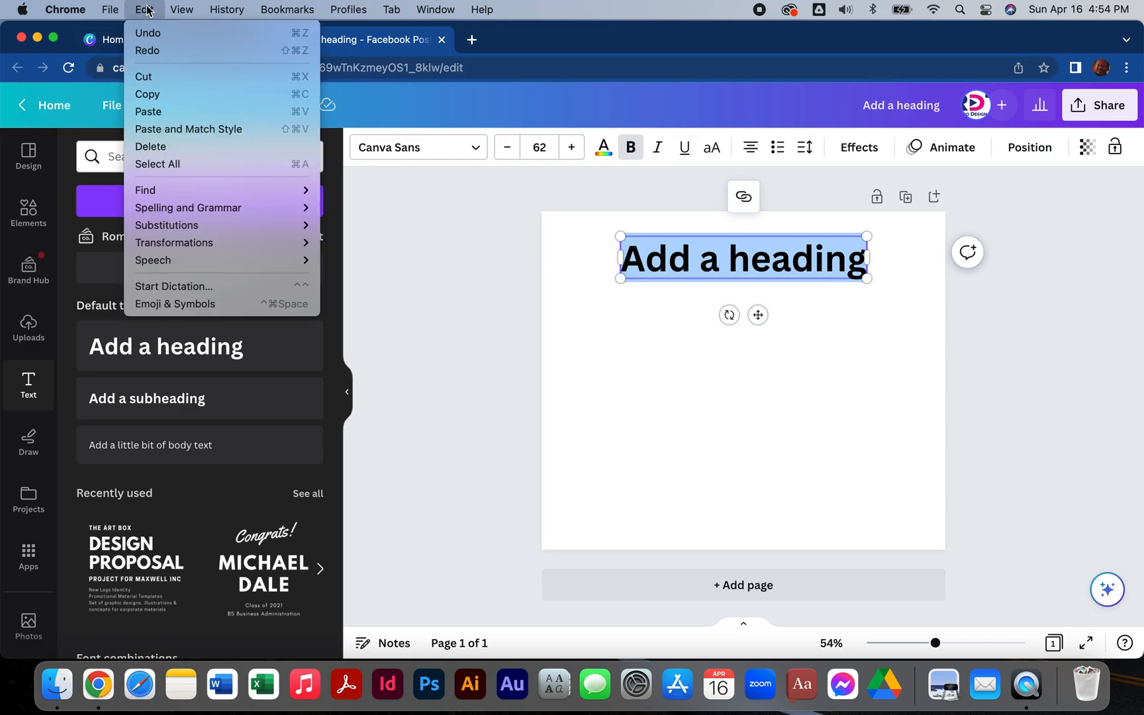
left_click(183, 113)
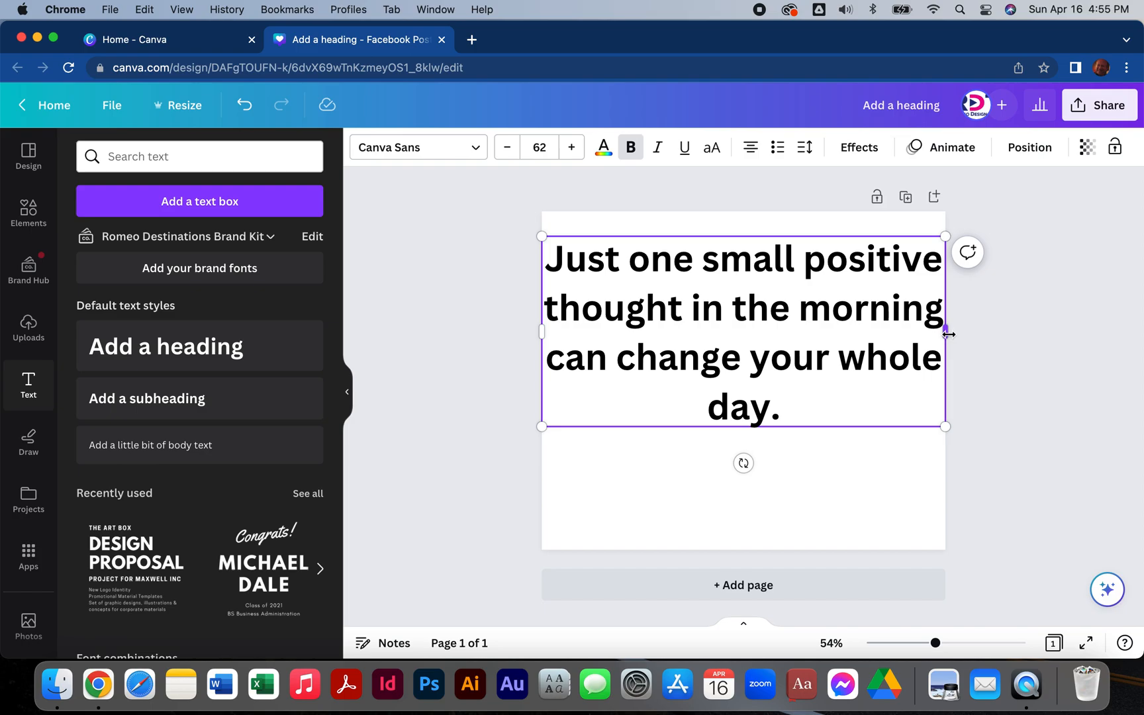
Narrow the quote's text box on both sides to leave equal margins on the page, and deselect it.
left_click_drag(948, 334, 914, 349)
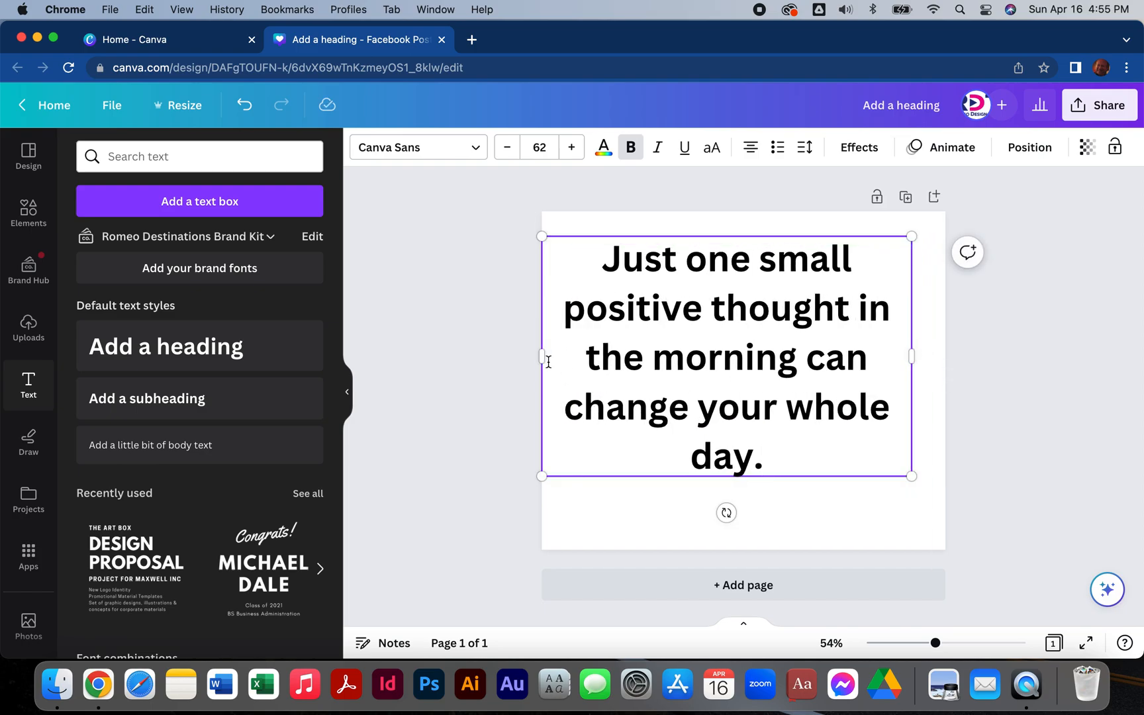
left_click_drag(536, 356, 574, 358)
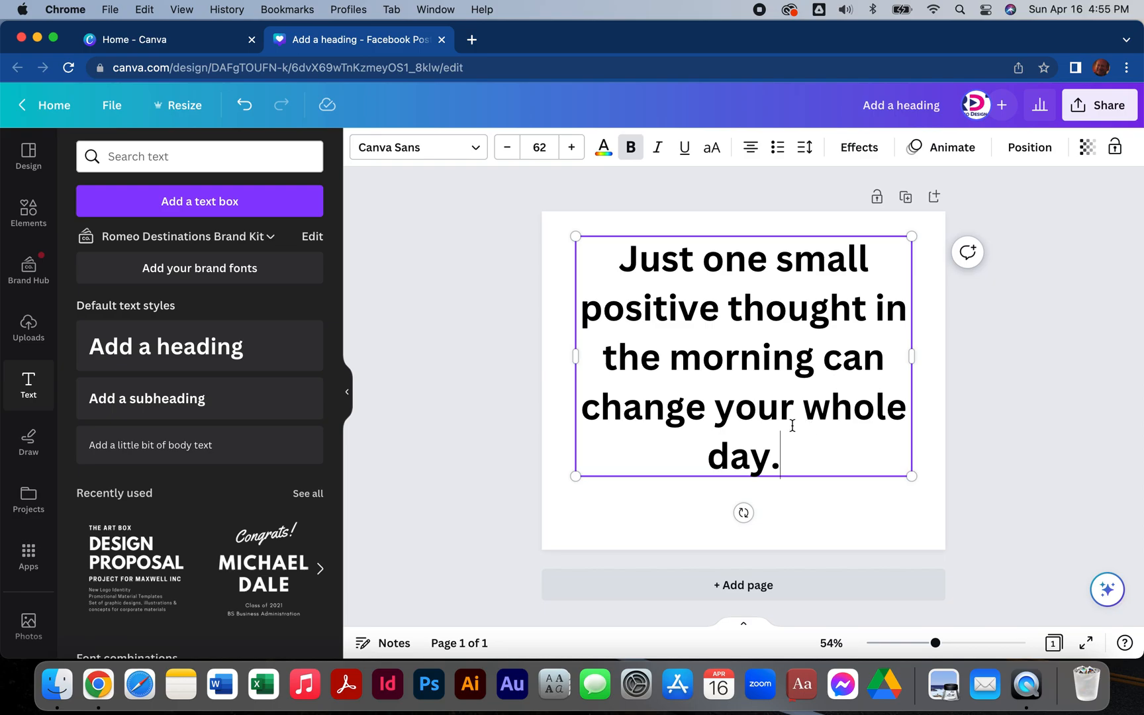
left_click(485, 357)
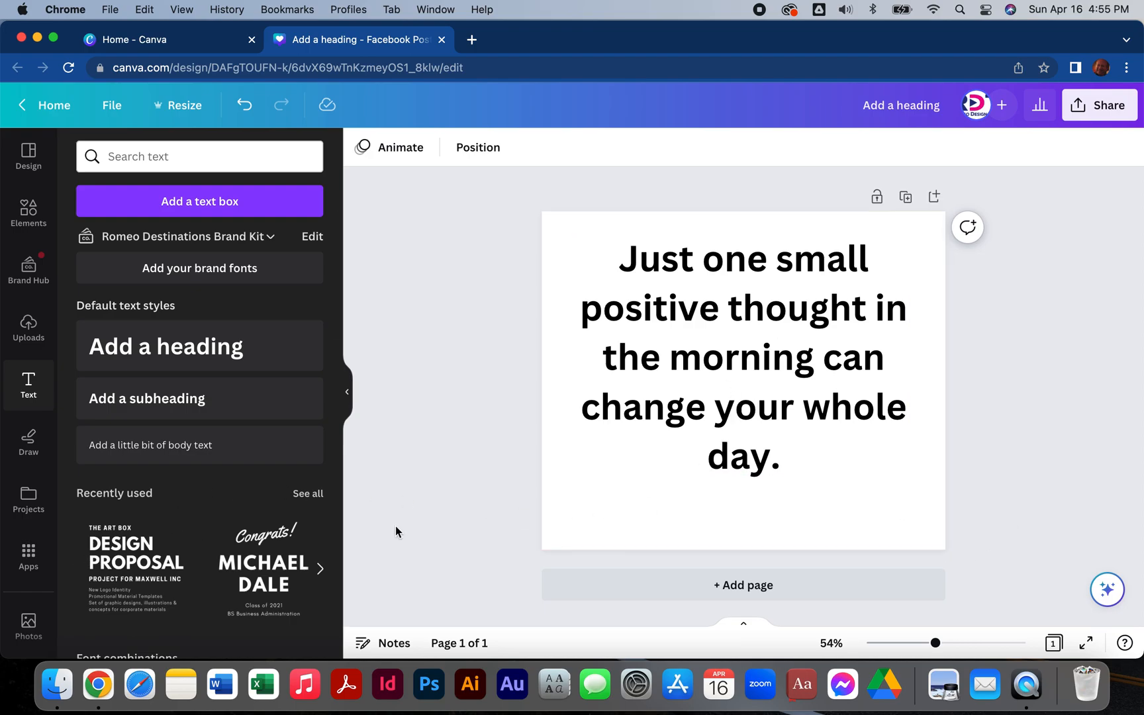
Search the photo library for "morning sunrise".
scroll(21, 492, "down", 2)
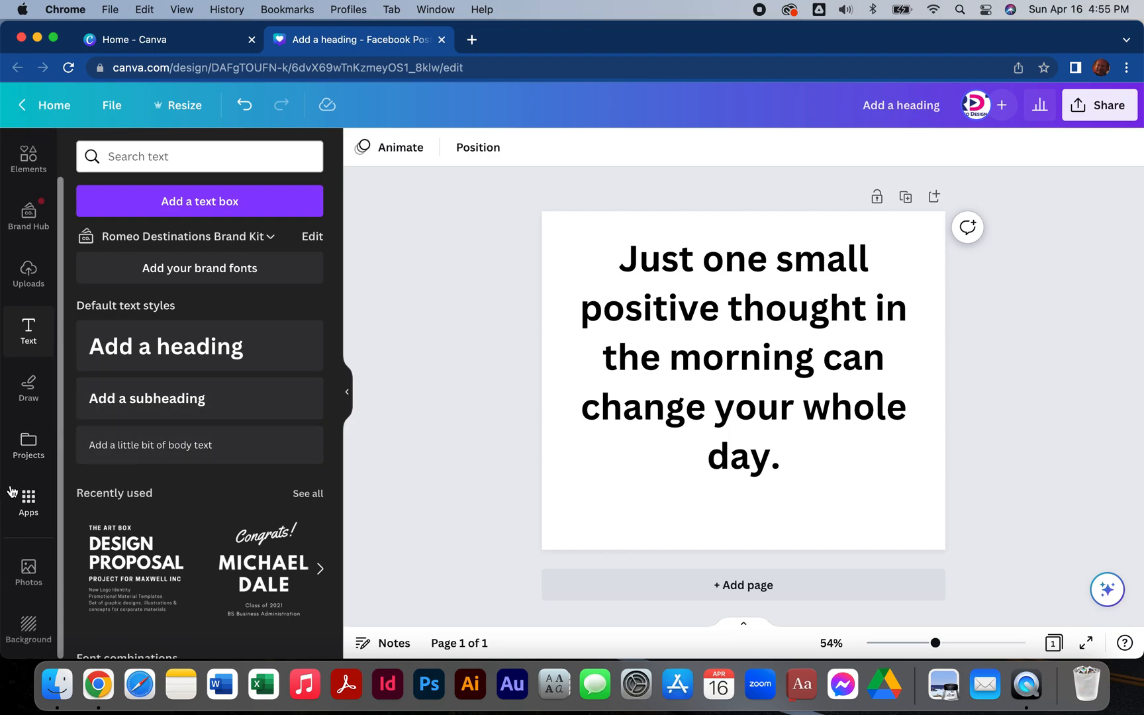
left_click(28, 571)
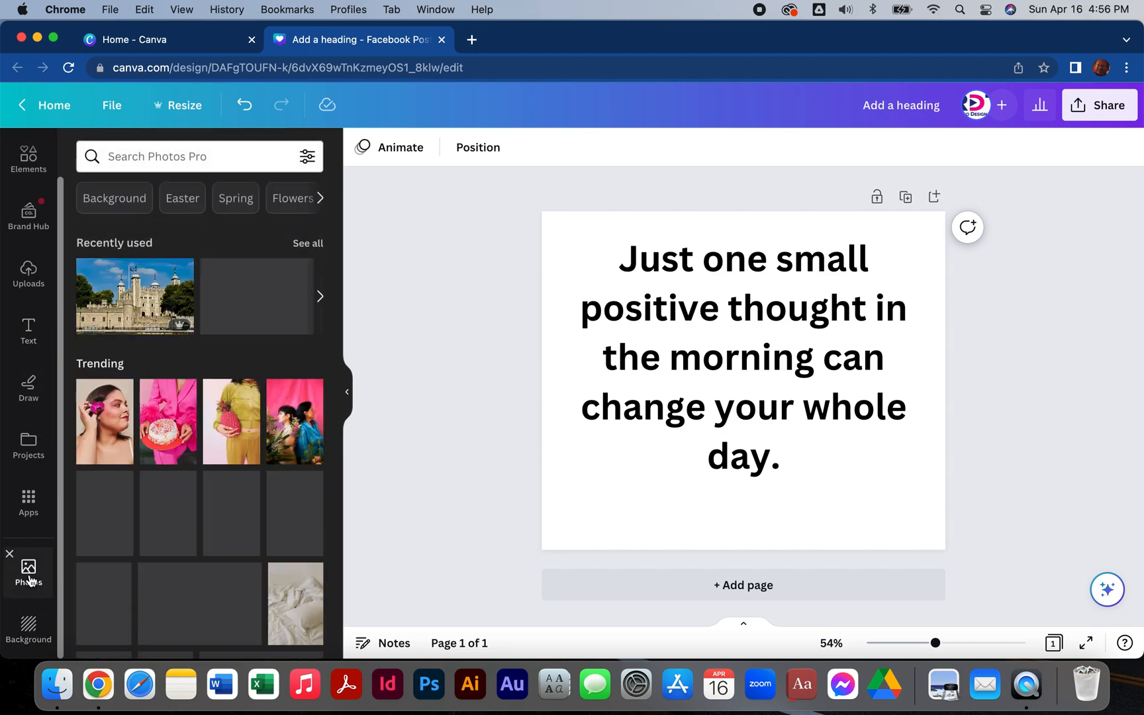
left_click(141, 157)
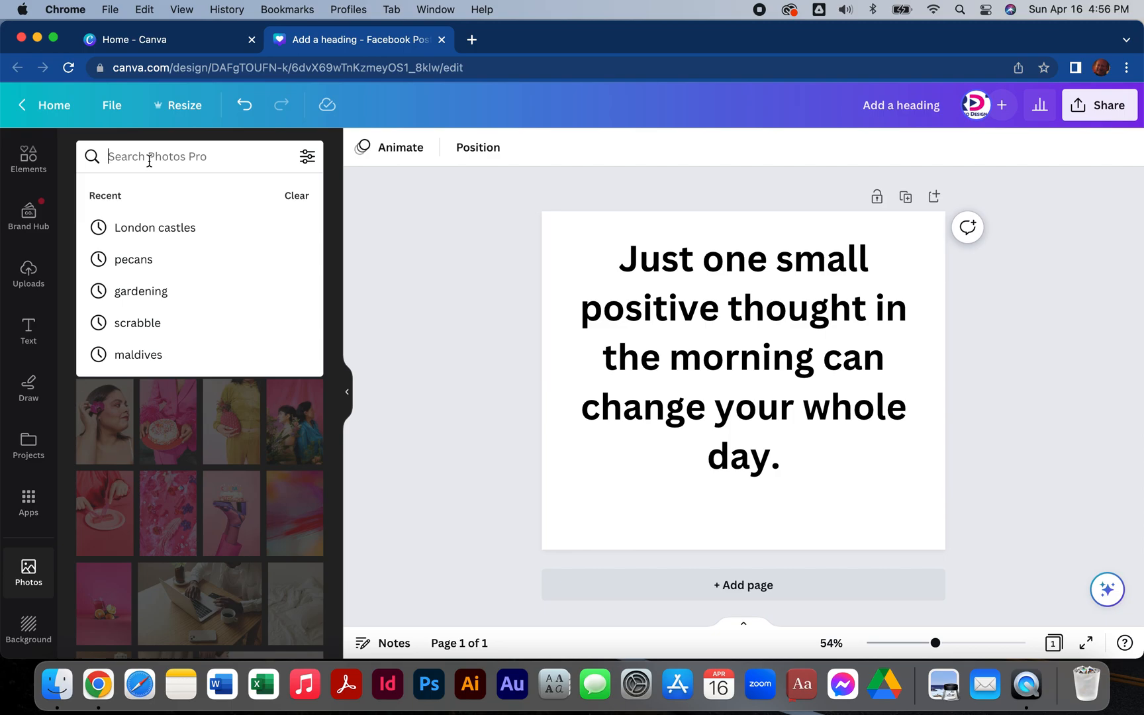
type("mornin")
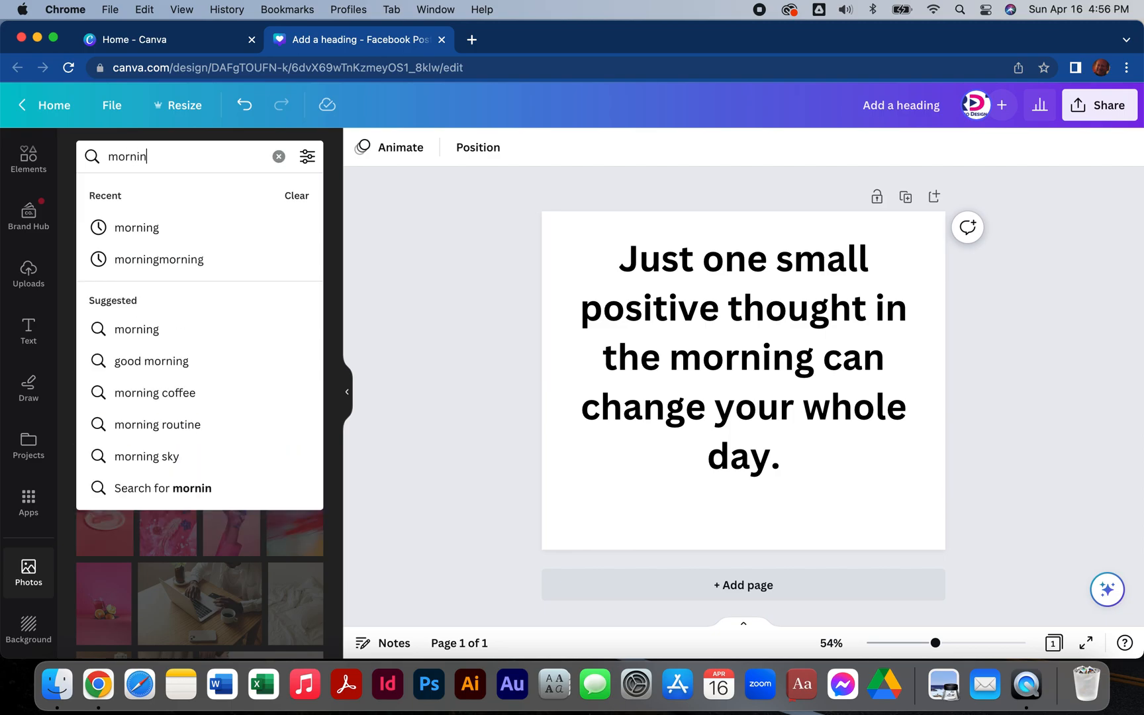
type("g sunrise")
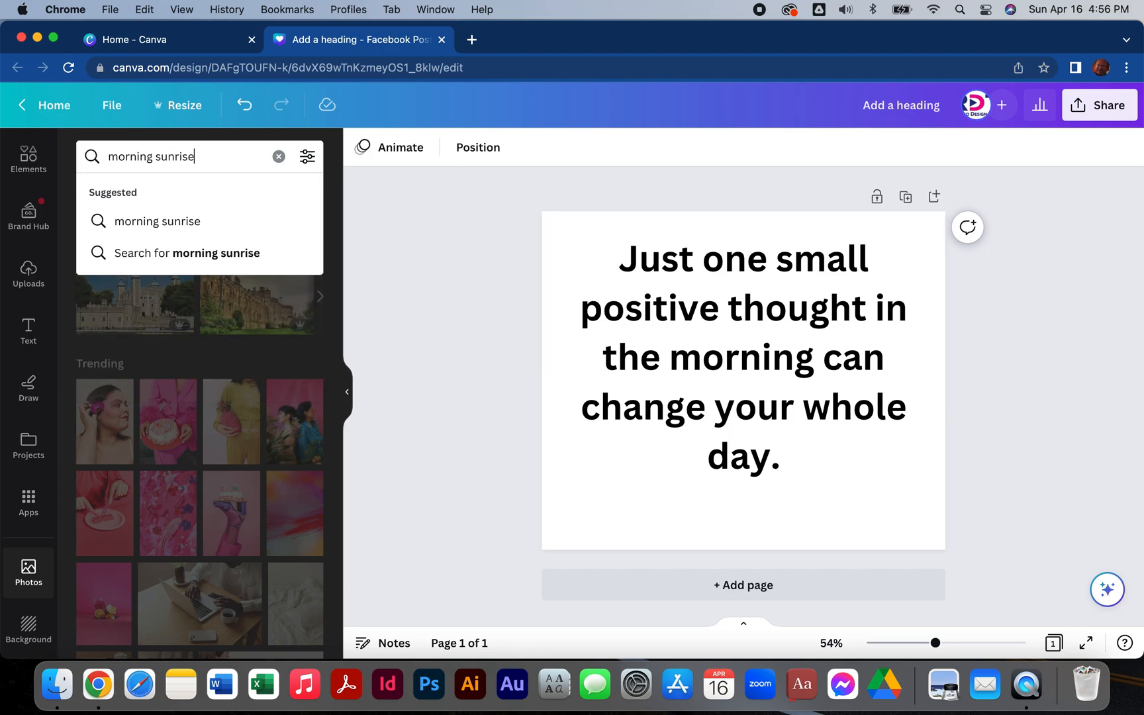
key("Return")
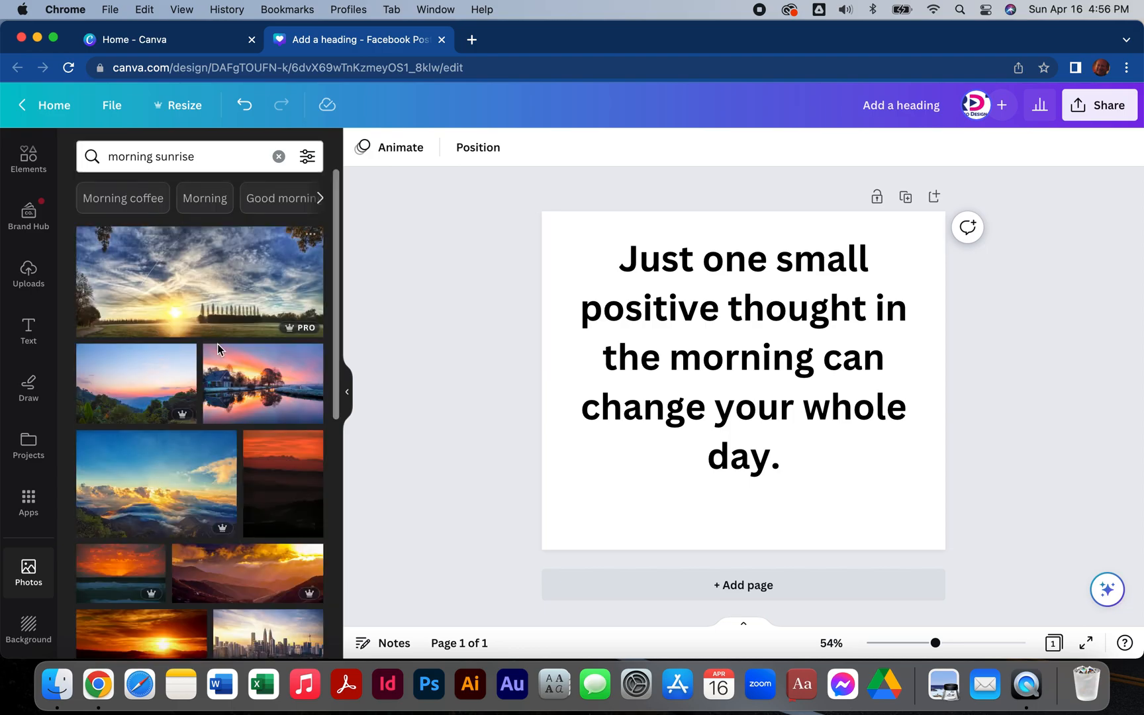
Find the photo of a white coffee cup on a wooden table beside a lake and add it to the page.
scroll(197, 384, "down", 5)
scroll(196, 390, "down", 4)
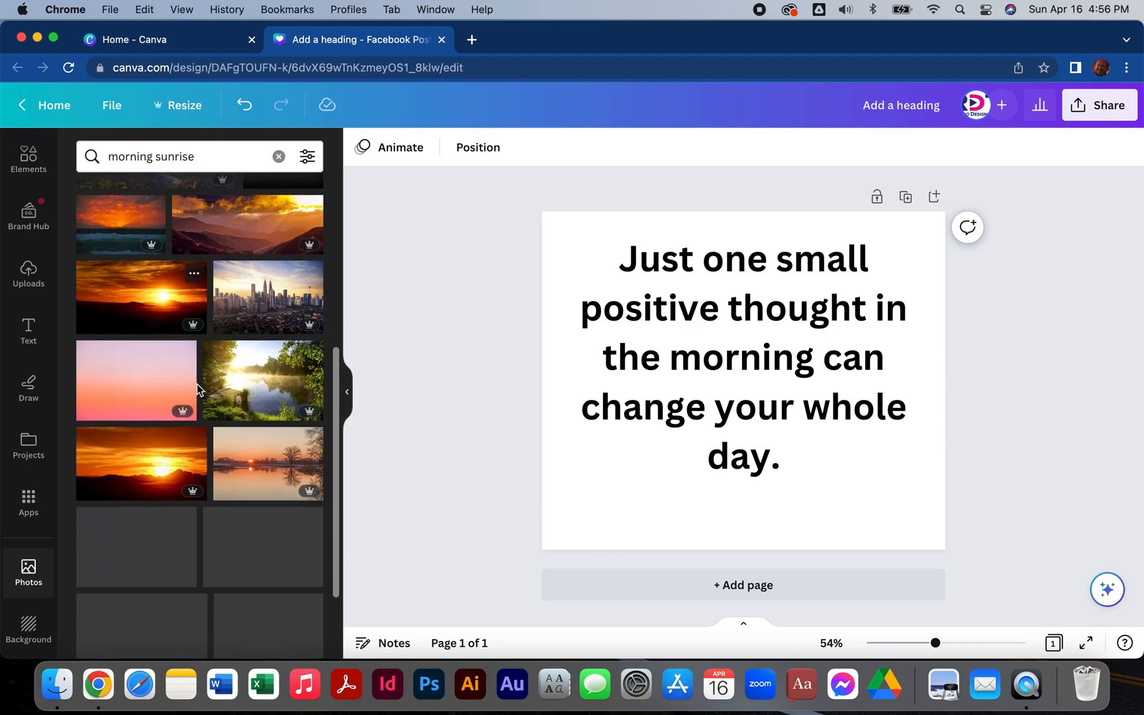
scroll(197, 389, "down", 4)
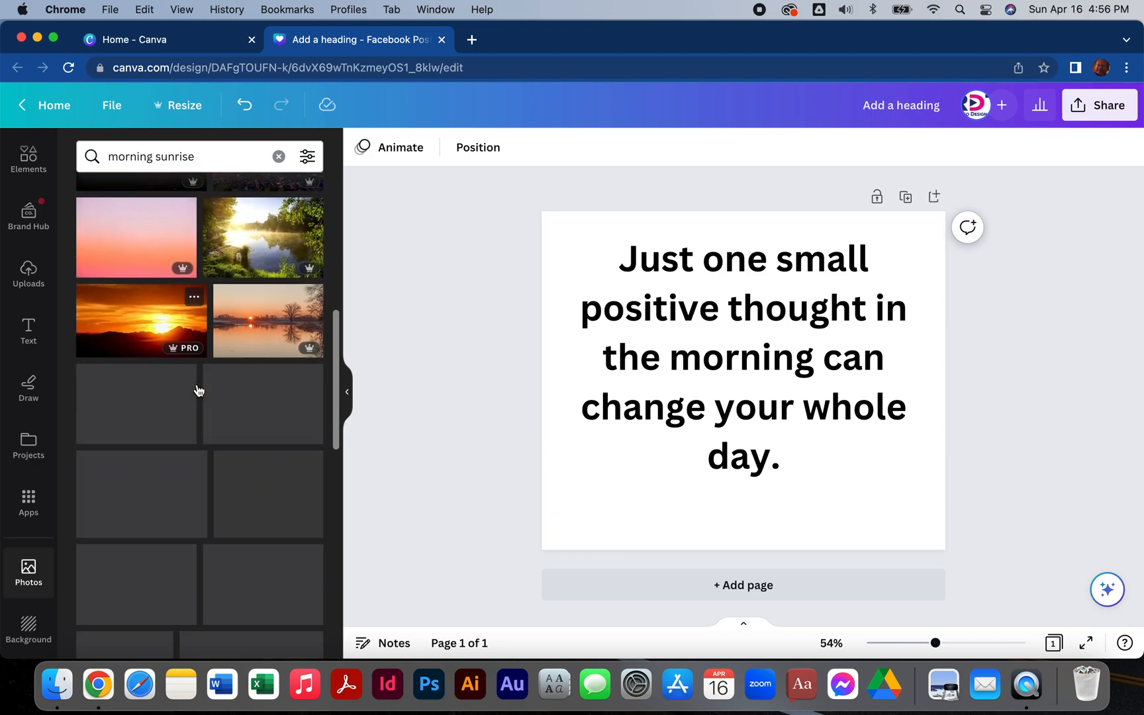
scroll(197, 389, "down", 1)
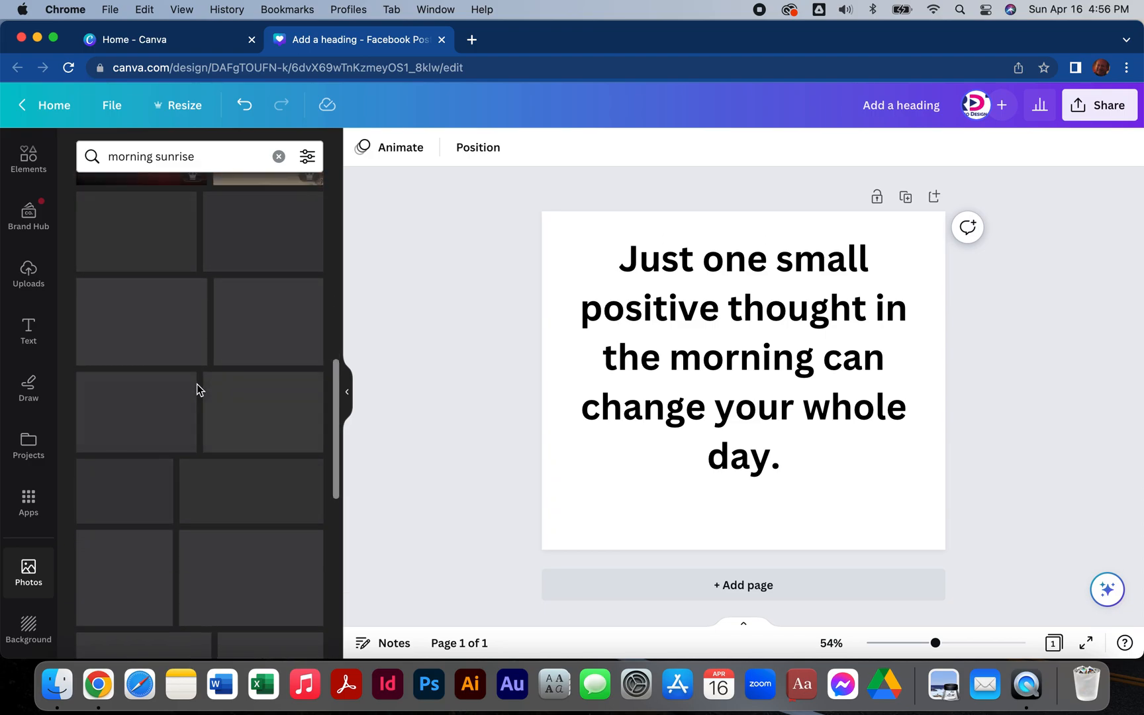
scroll(197, 389, "down", 1)
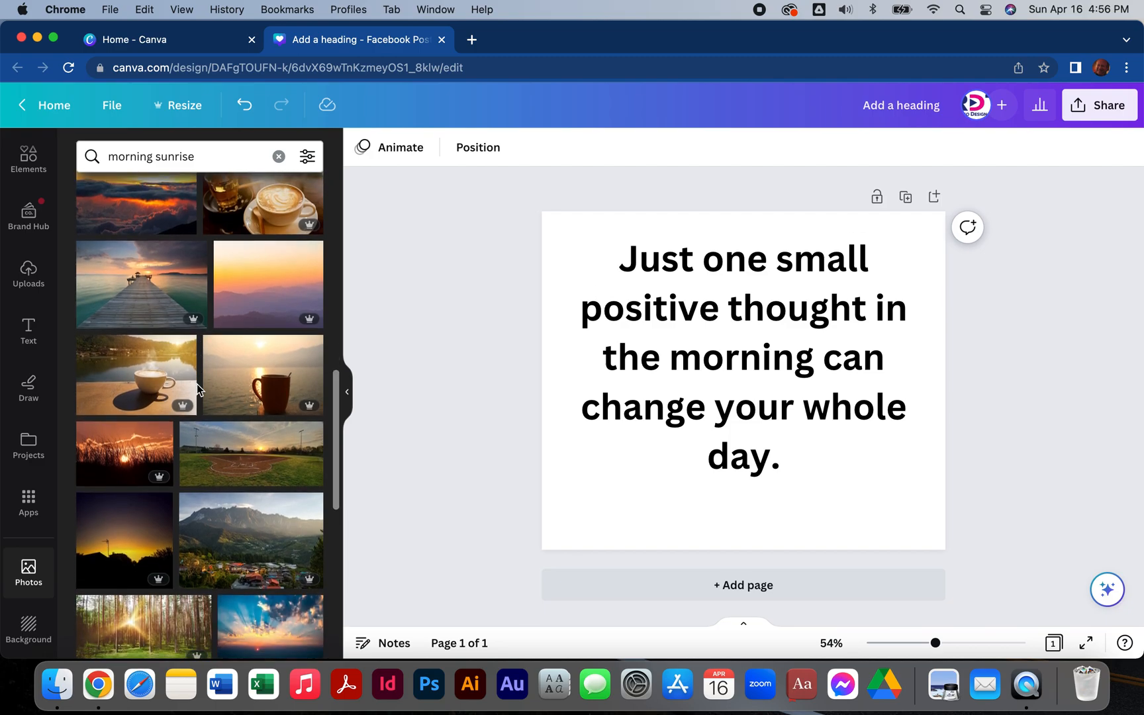
mouse_move(112, 377)
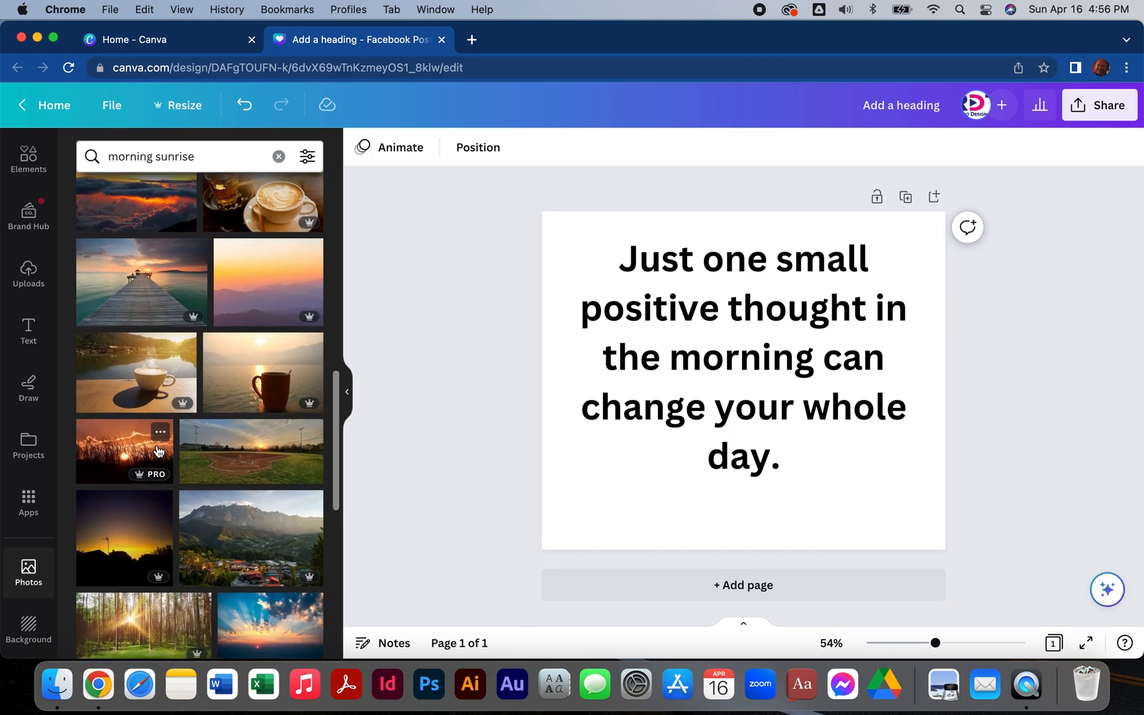
scroll(102, 379, "down", 5)
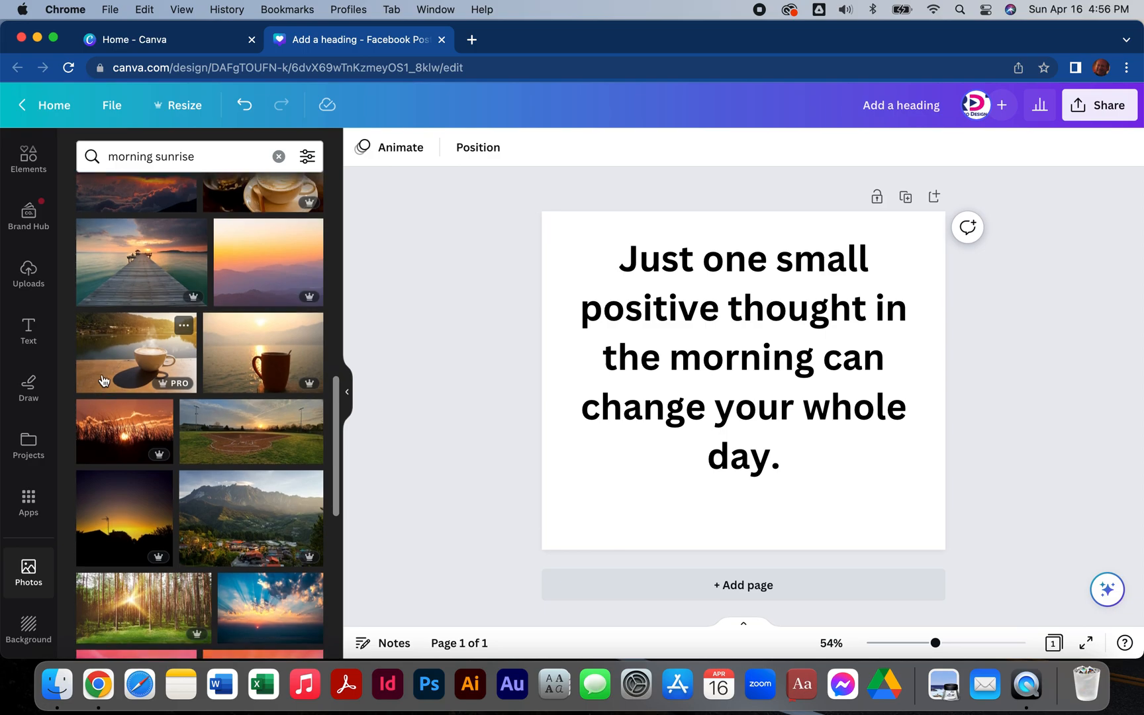
scroll(103, 379, "down", 3)
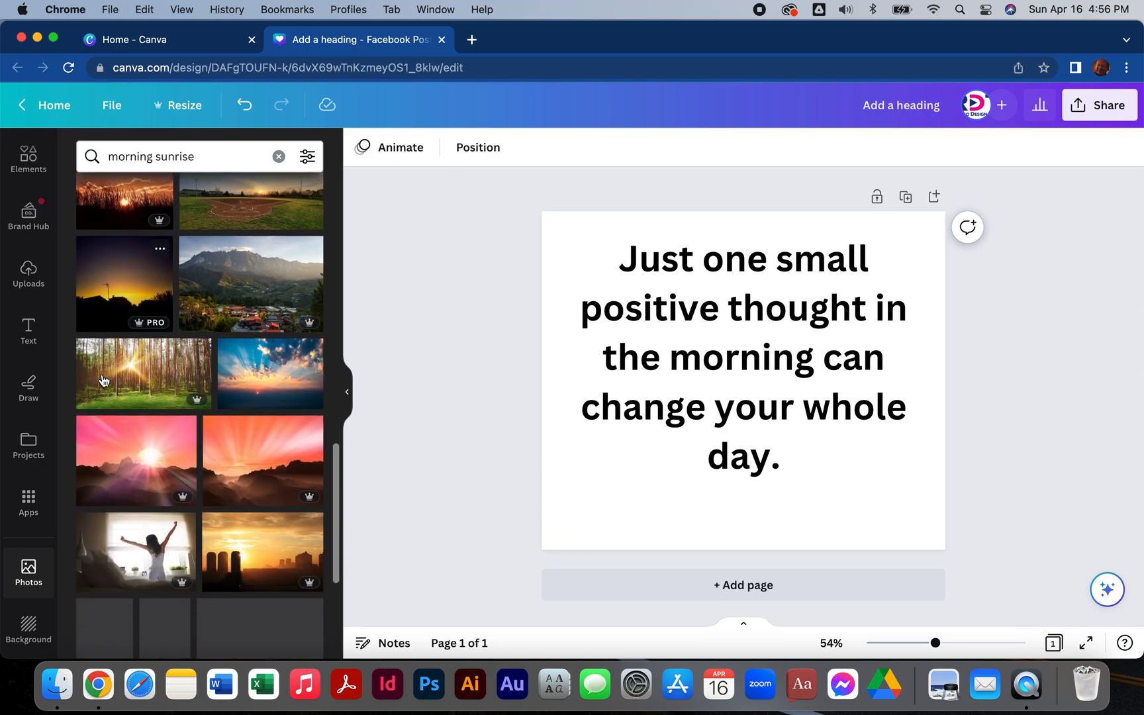
scroll(103, 380, "down", 3)
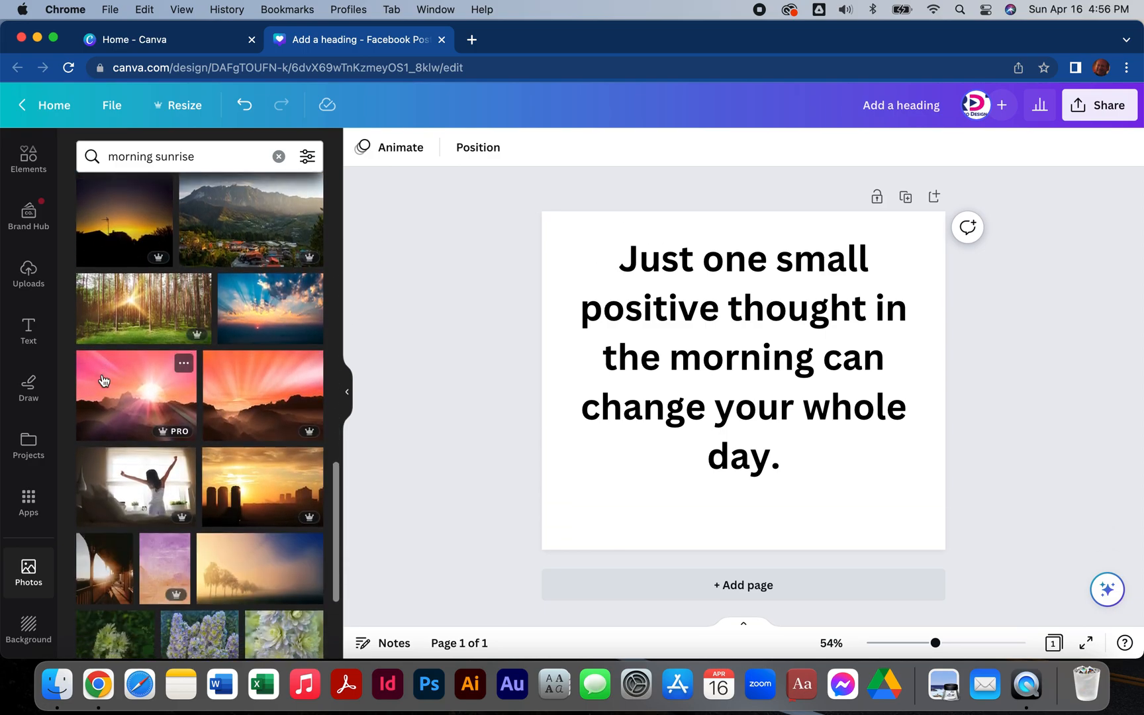
scroll(102, 379, "up", 5)
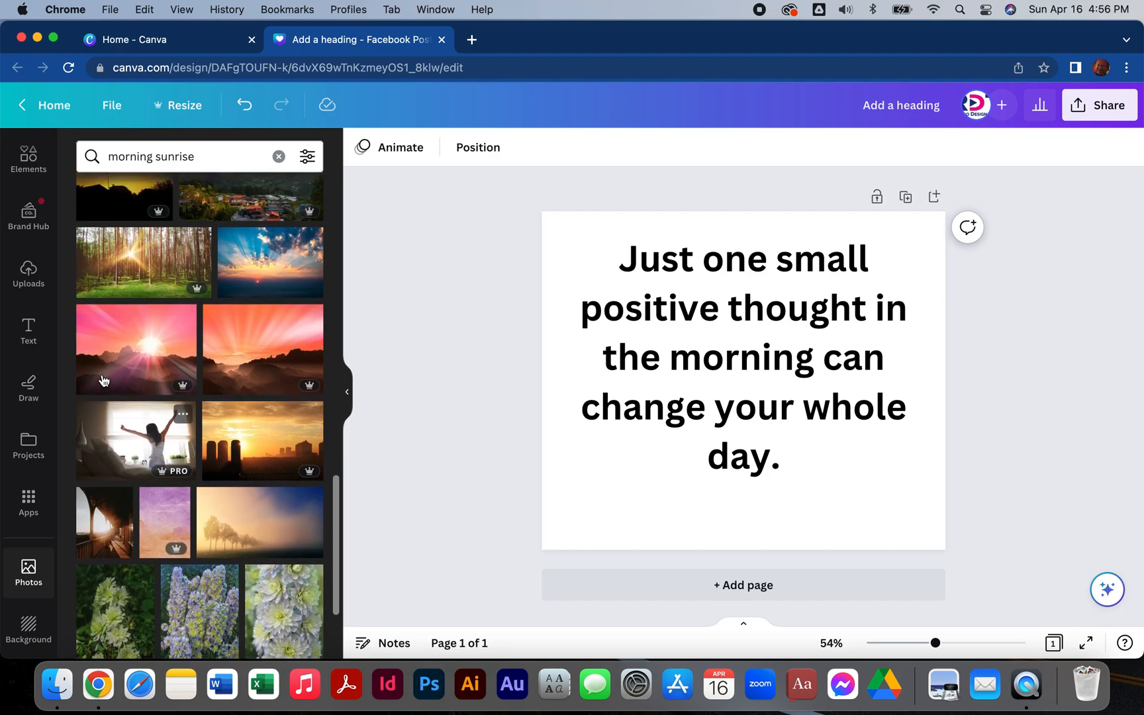
scroll(135, 378, "up", 3)
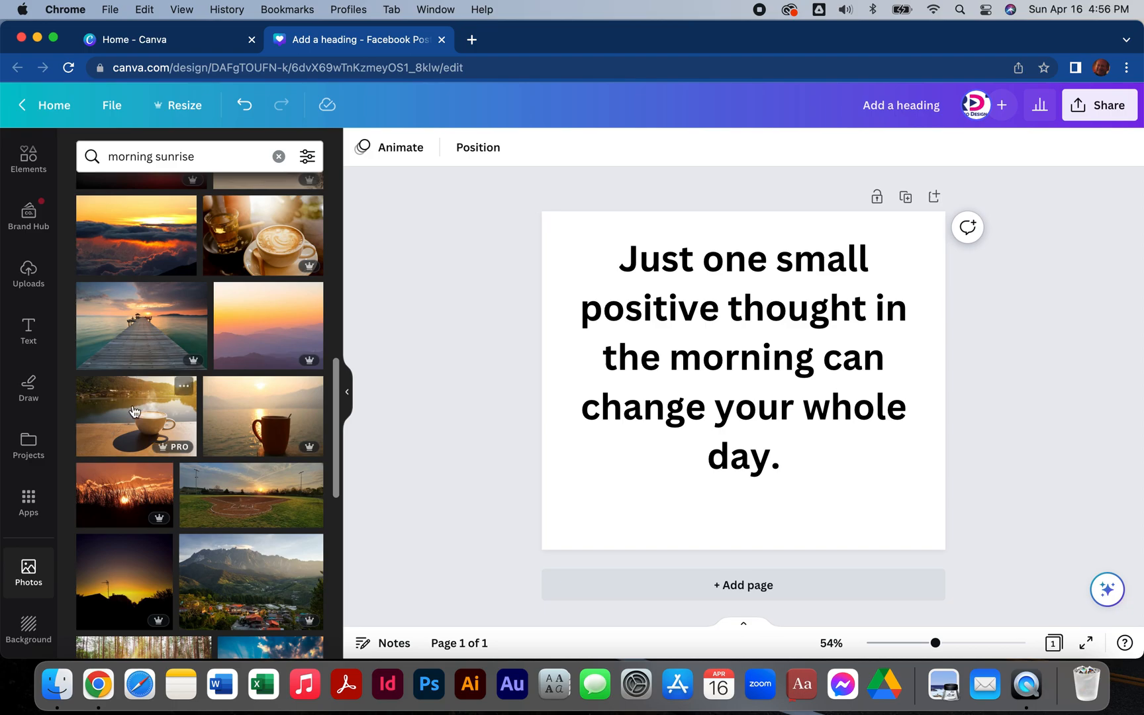
left_click(112, 415)
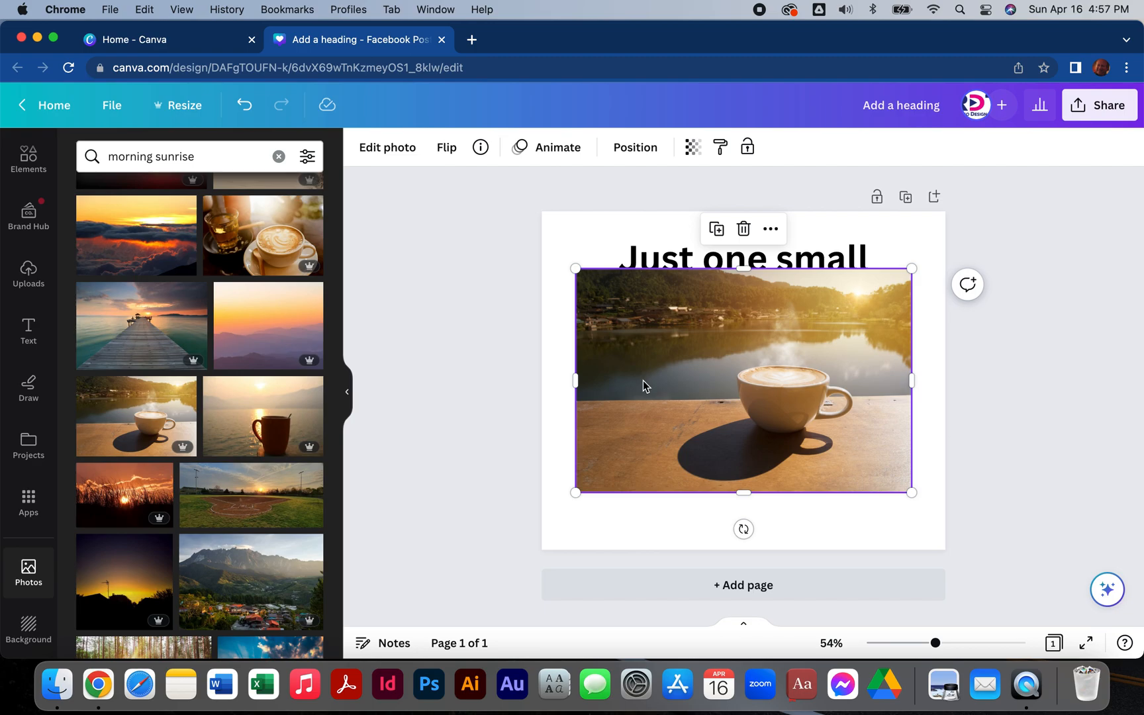
Set the coffee cup photo as the page background and shift its crop so the cup sits further right.
right_click(642, 380)
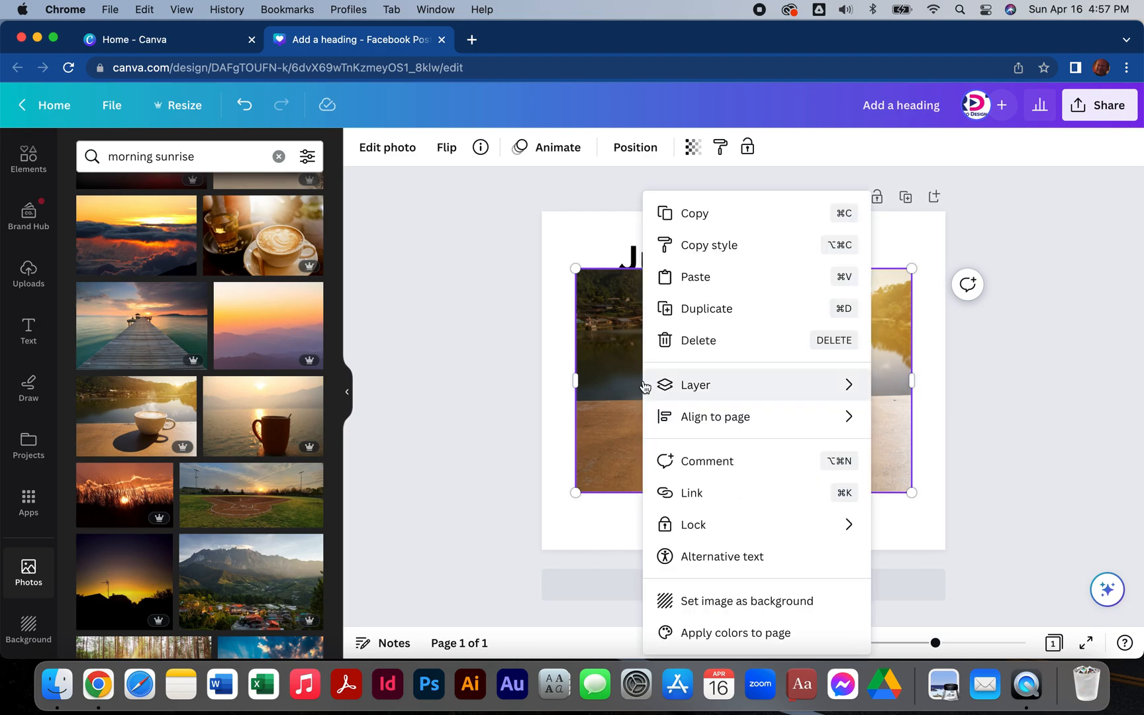
left_click(747, 601)
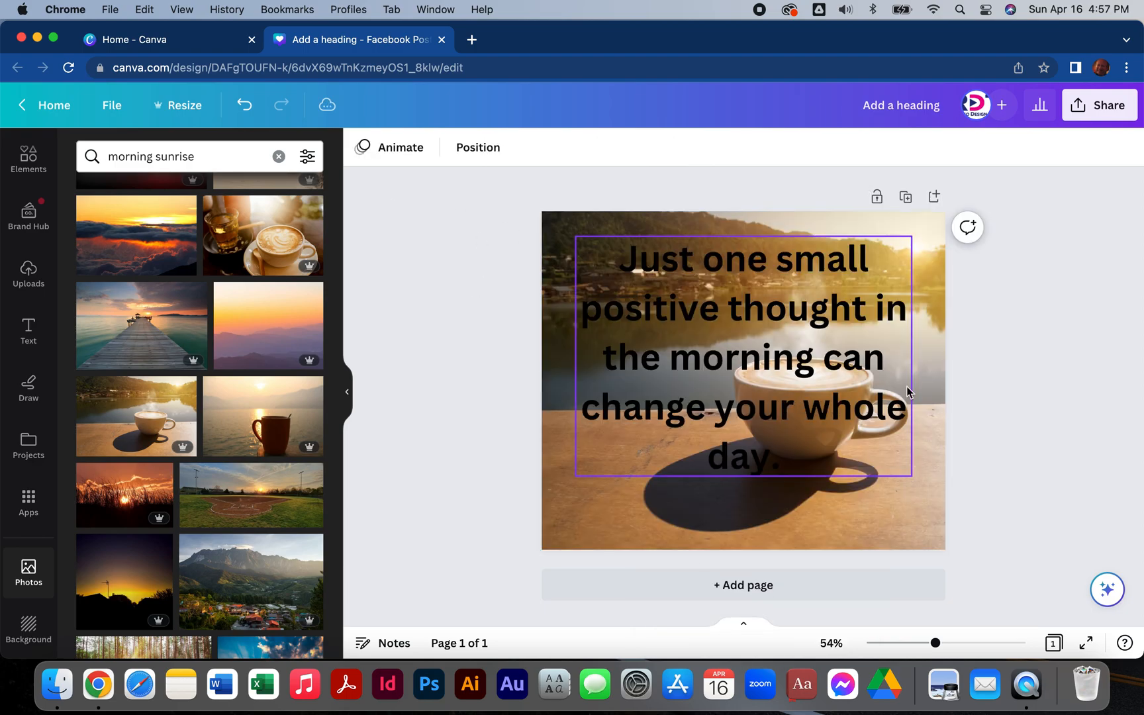
double_click(923, 345)
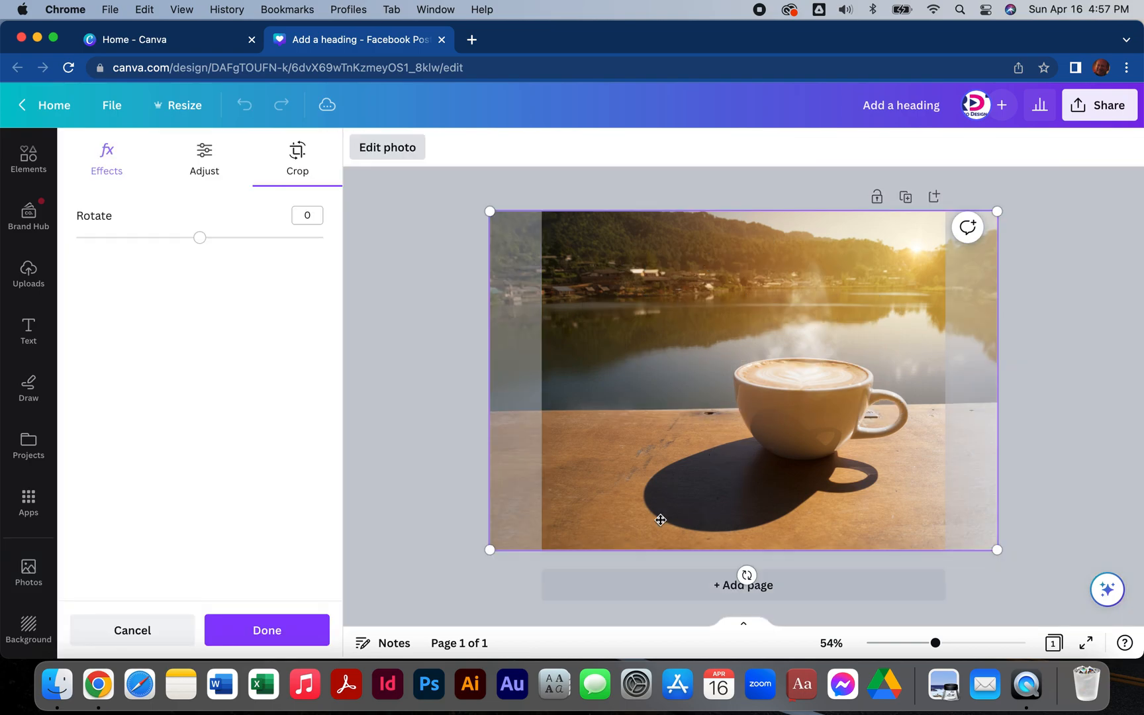
left_click_drag(596, 504, 643, 507)
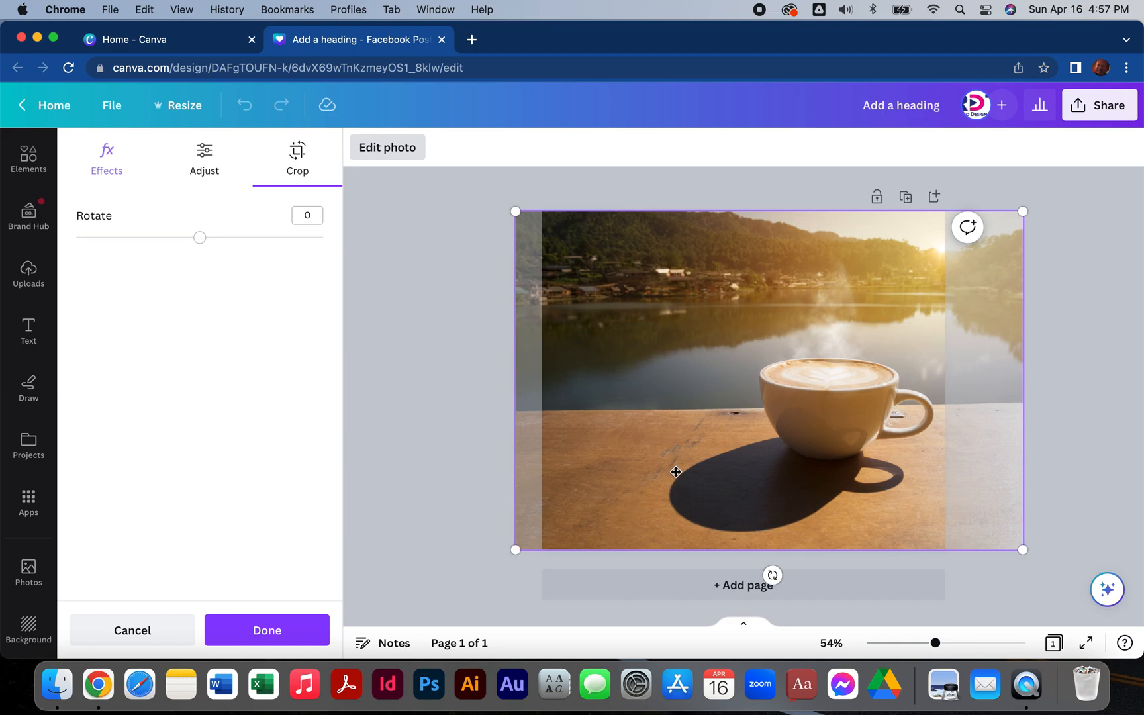
left_click(463, 421)
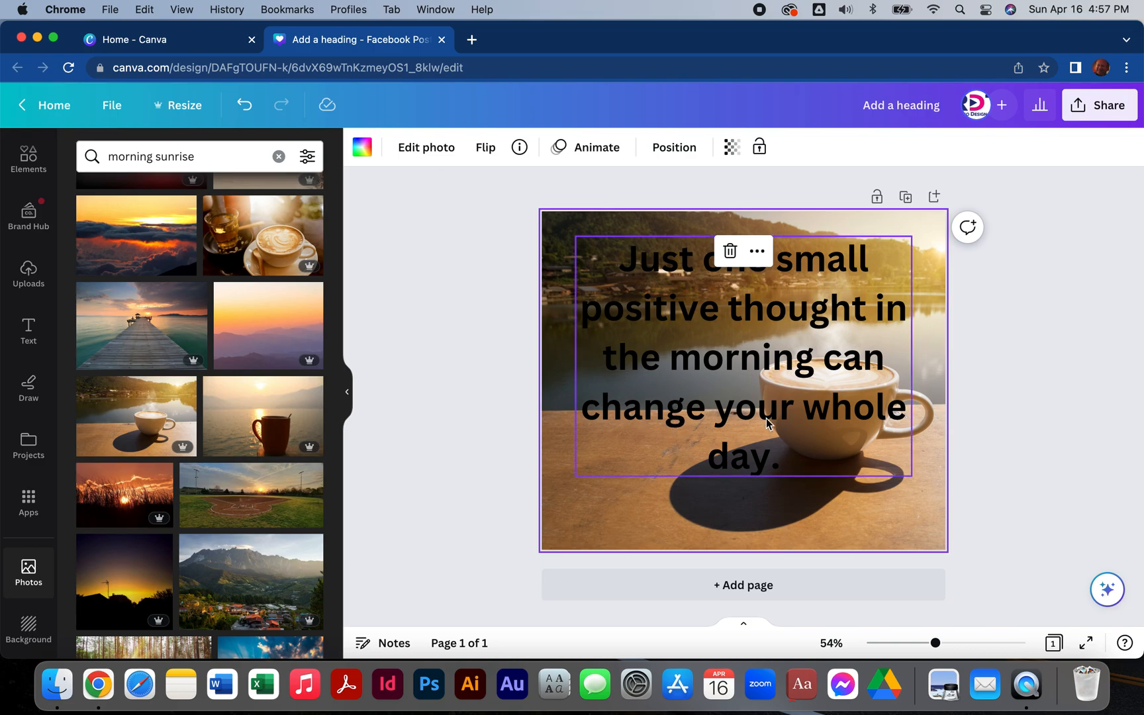
Left-align the quote's text and move its text box slightly left.
left_click(737, 394)
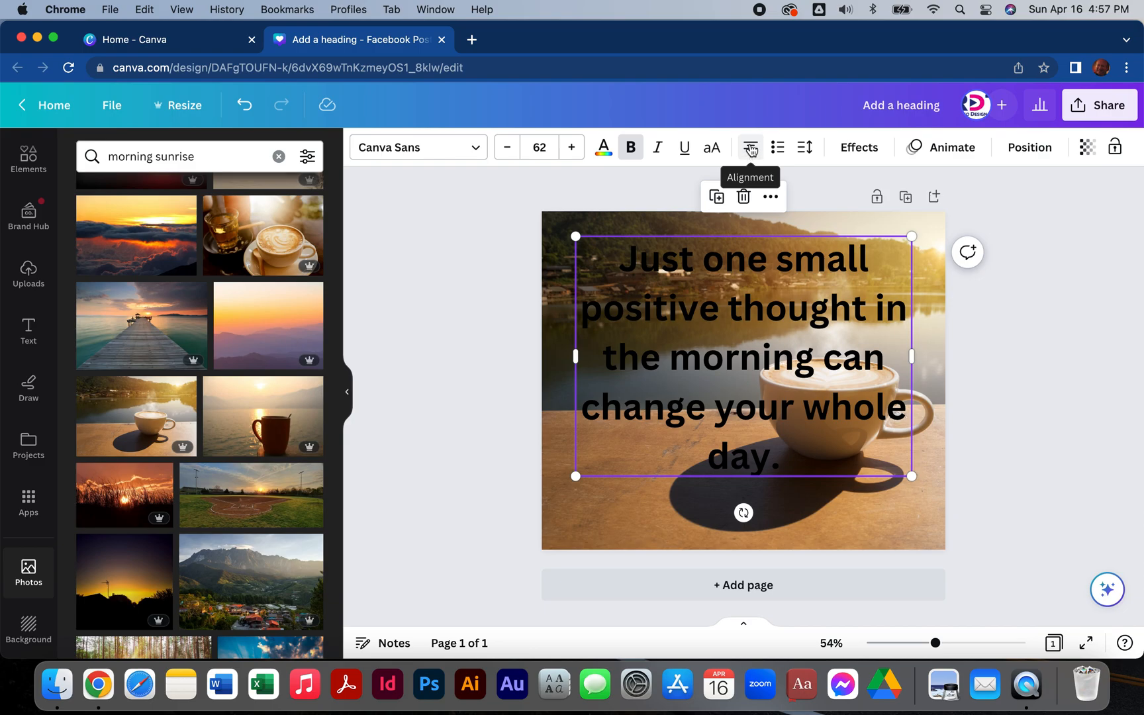
left_click(751, 150)
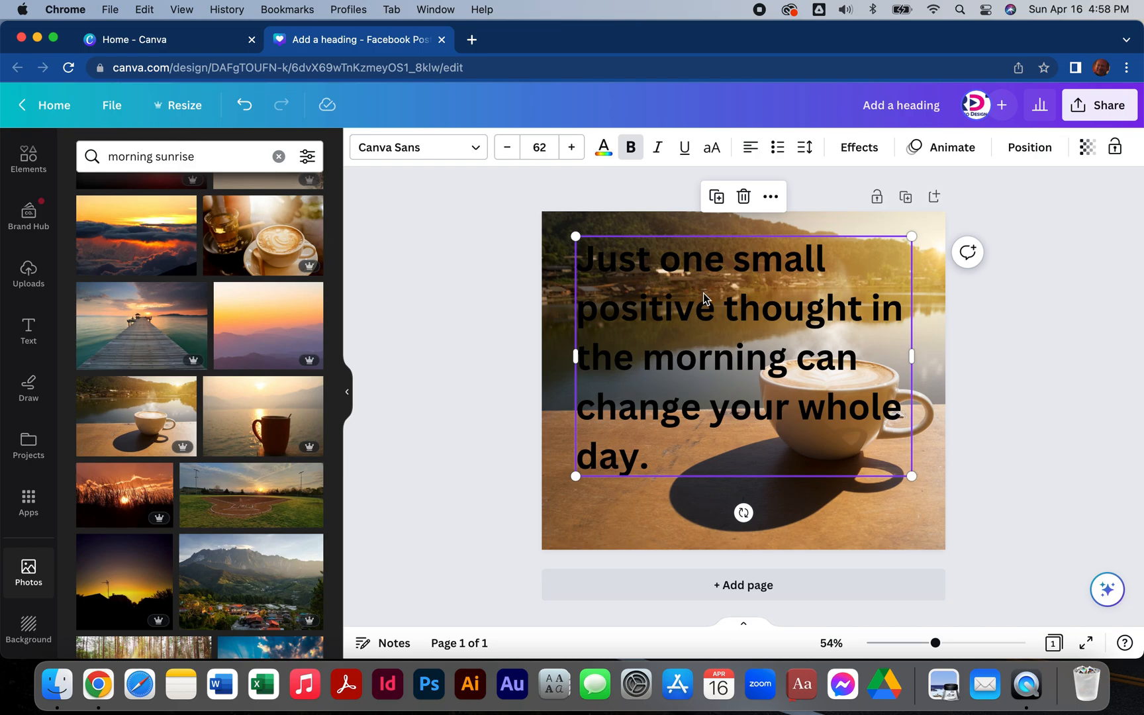
mouse_move(710, 312)
left_mouse_down()
mouse_move(701, 321)
mouse_move(702, 311)
left_mouse_up()
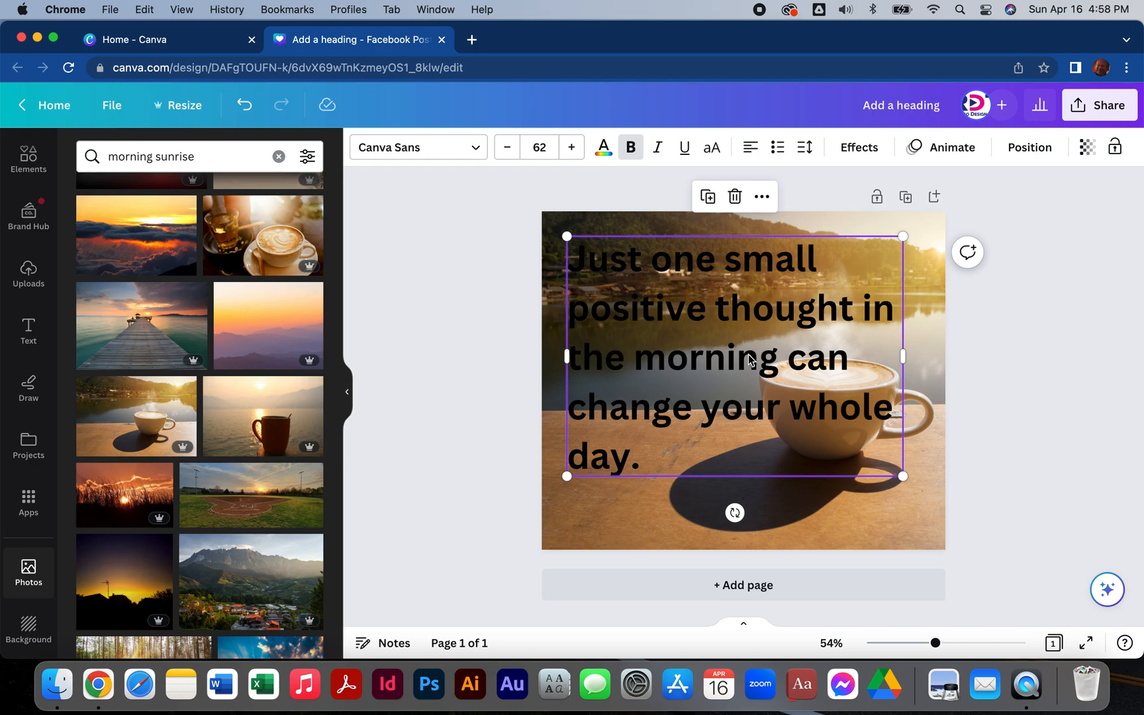
Insert line breaks in the quote after "morning", "change" and "your" so the text clears the cup.
left_click_drag(788, 356, 778, 355)
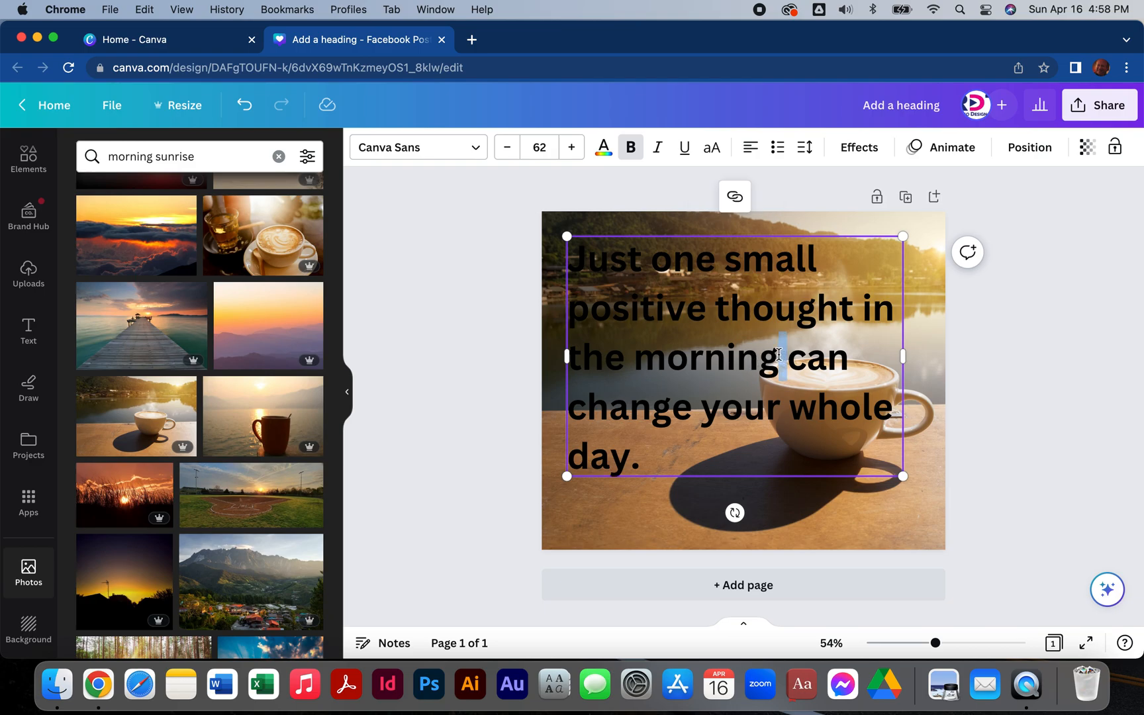
key("Return")
left_click_drag(770, 421, 761, 421)
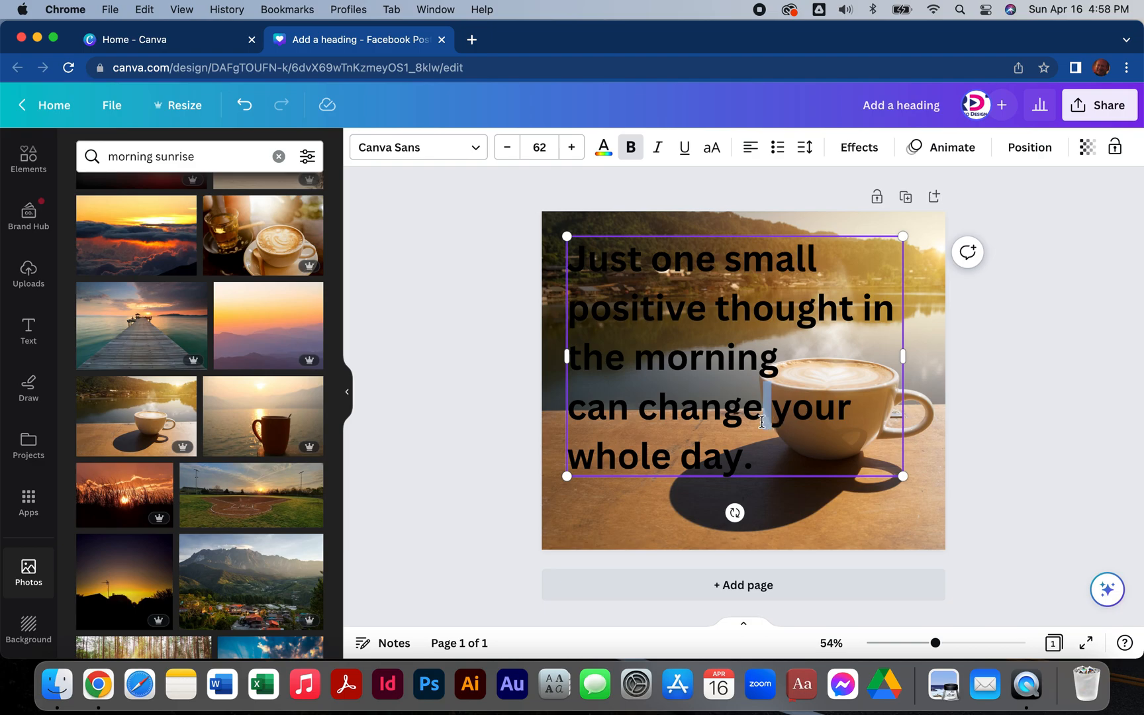
key("Return")
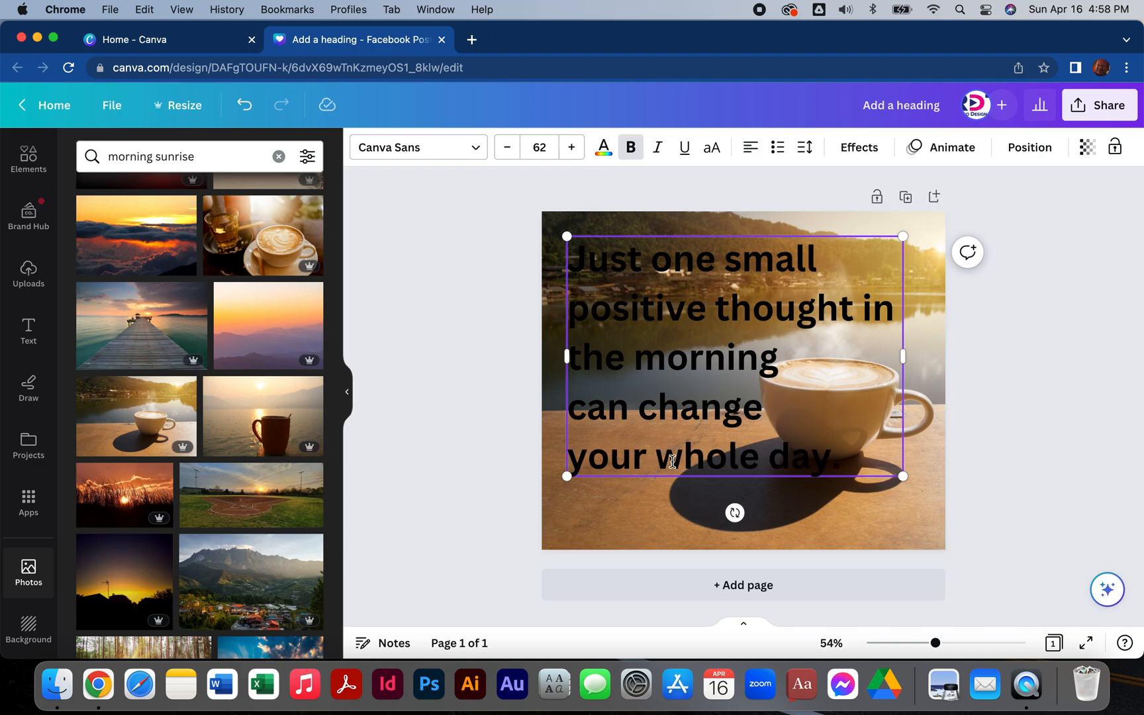
left_click_drag(661, 458, 648, 458)
key("Return")
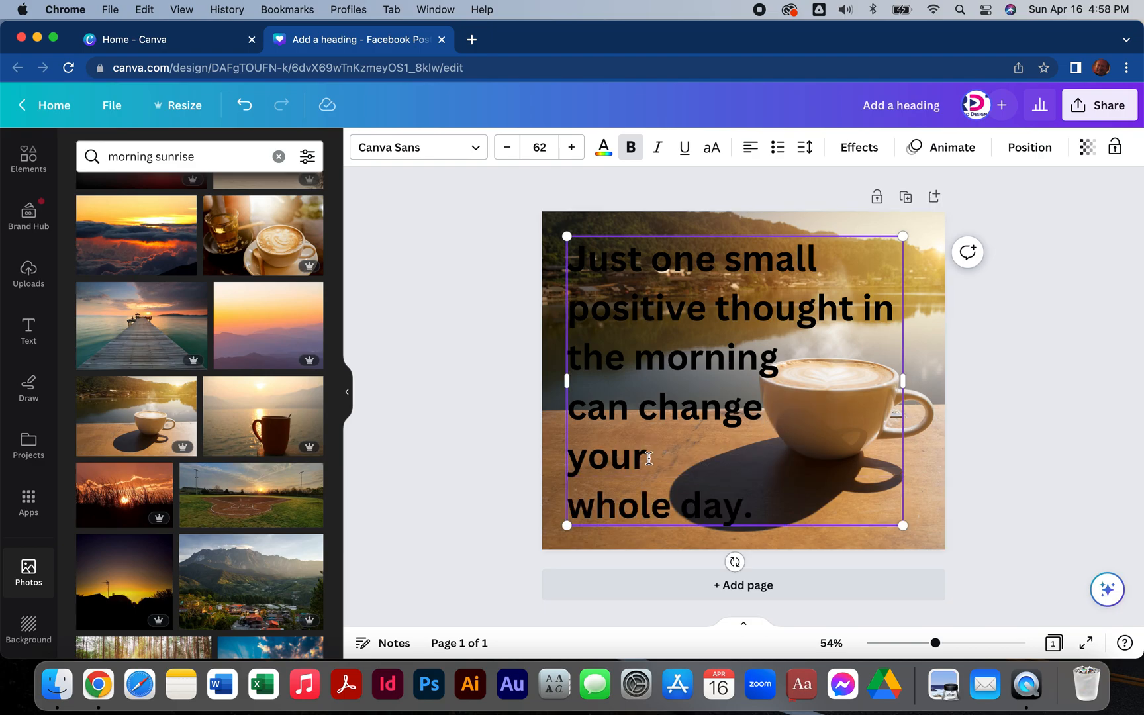
Nudge the rewrapped quote a little closer to the page's left edge.
left_click(490, 294)
left_click(637, 305)
left_click_drag(637, 304, 633, 303)
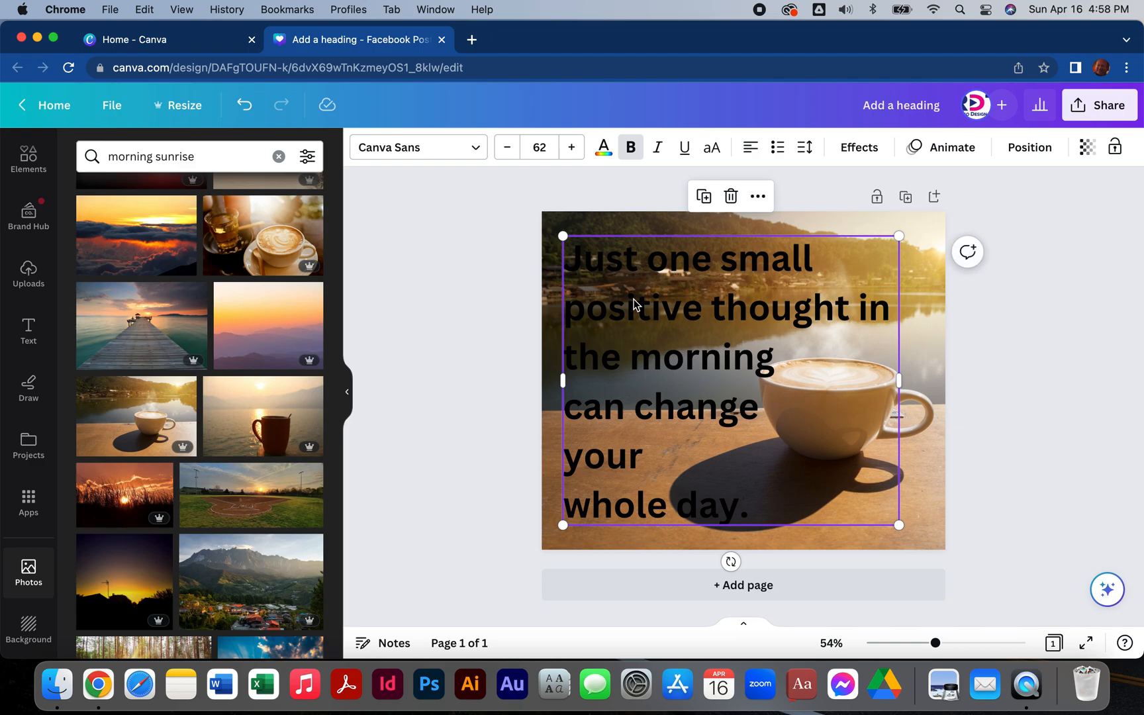
Try to change the quote's text colour to white from the default solid colours.
left_click(634, 305)
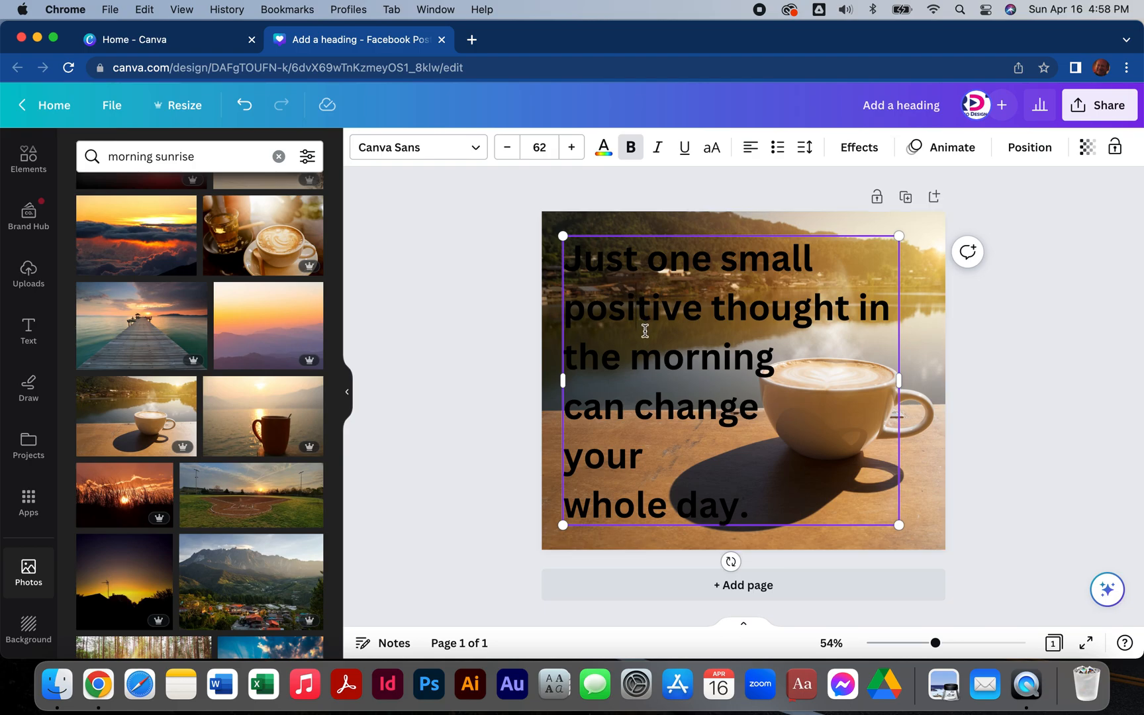
left_click(603, 151)
left_click(307, 580)
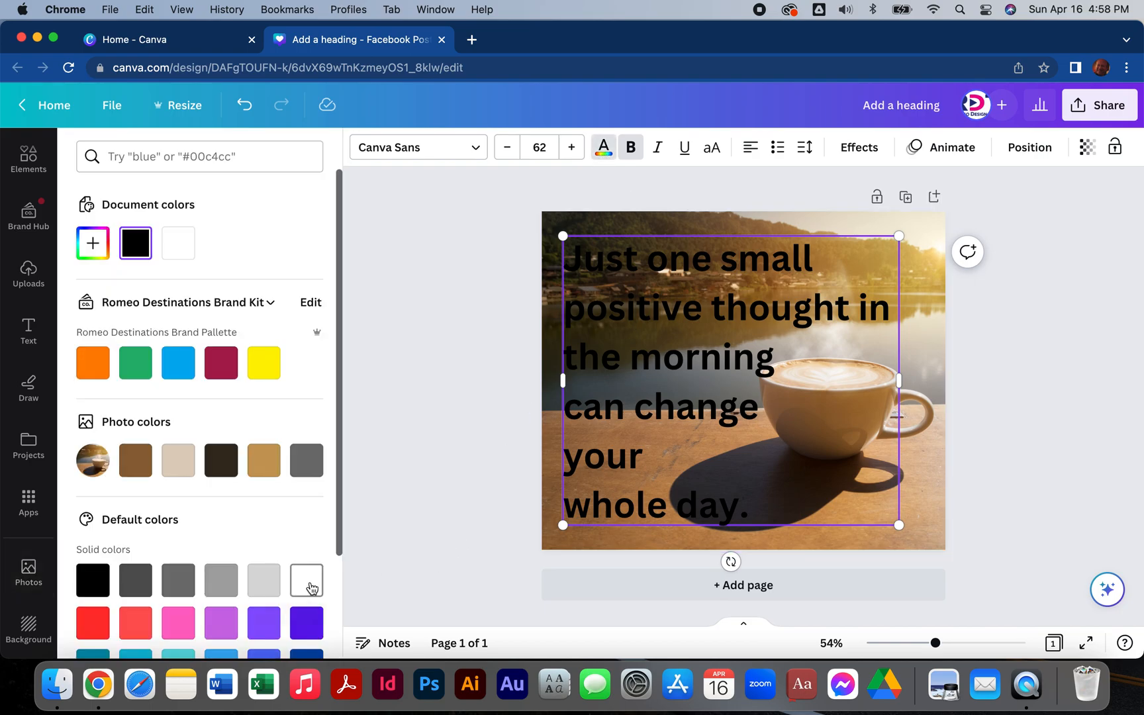
left_click(459, 466)
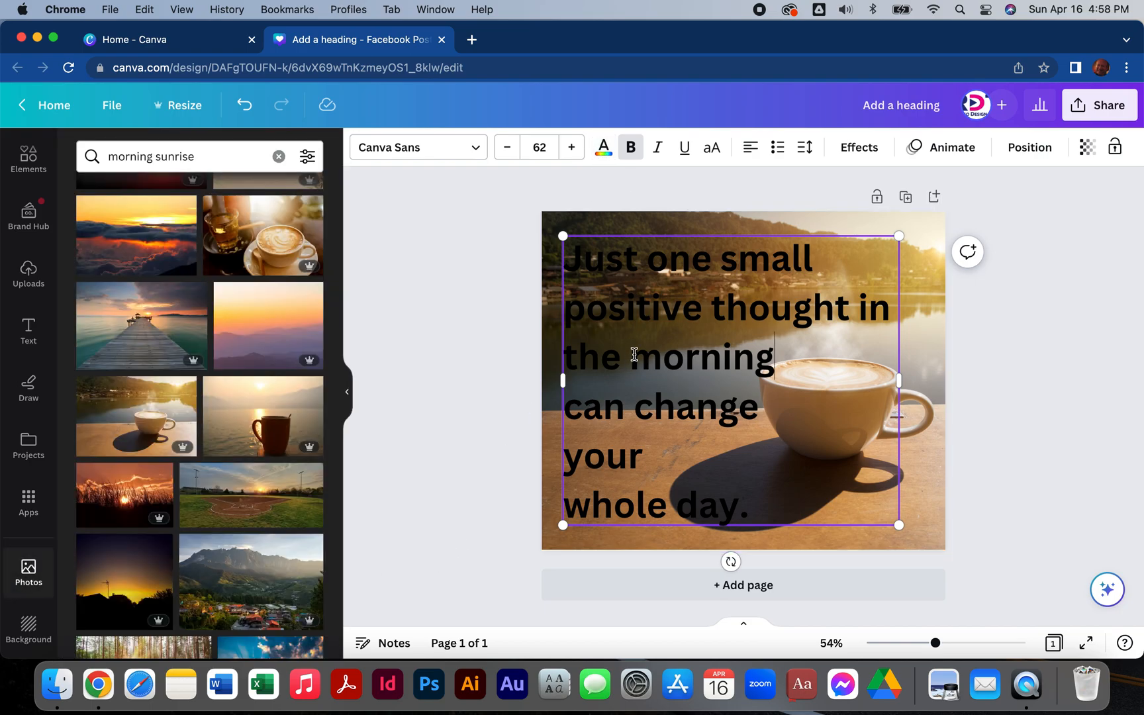
Select all of the quote's text and set its colour to white from the default solid colours.
left_click(603, 149)
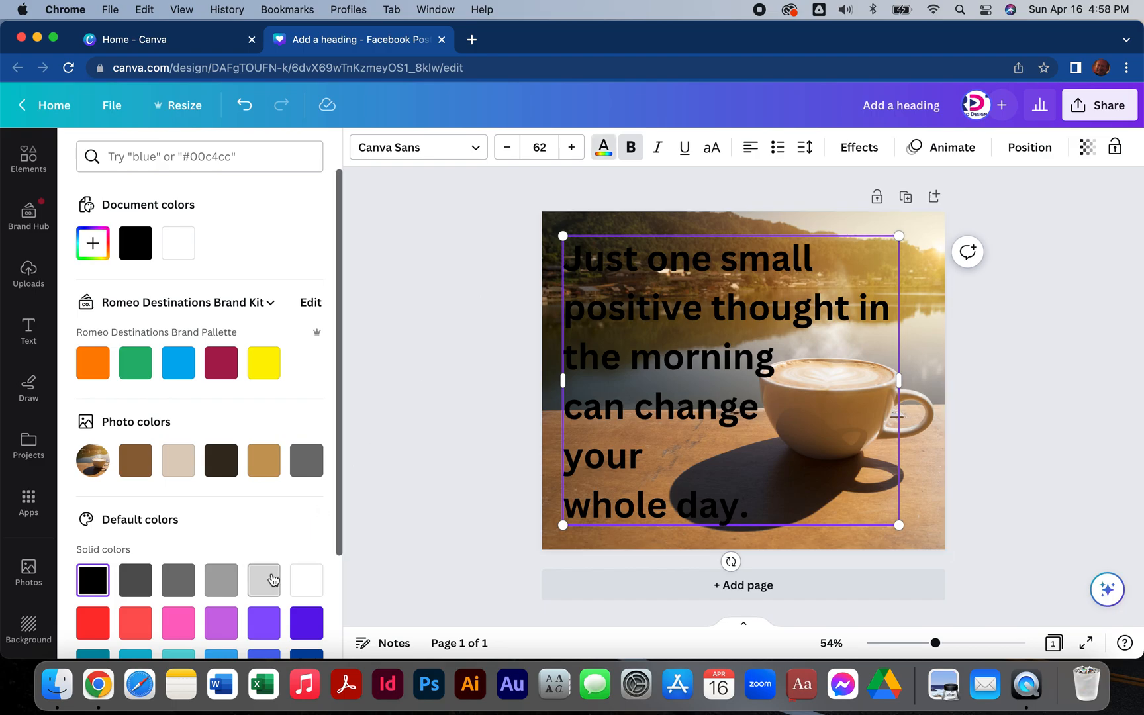
scroll(222, 569, "down", 1)
scroll(220, 557, "down", 2)
scroll(221, 536, "up", 3)
scroll(222, 556, "down", 4)
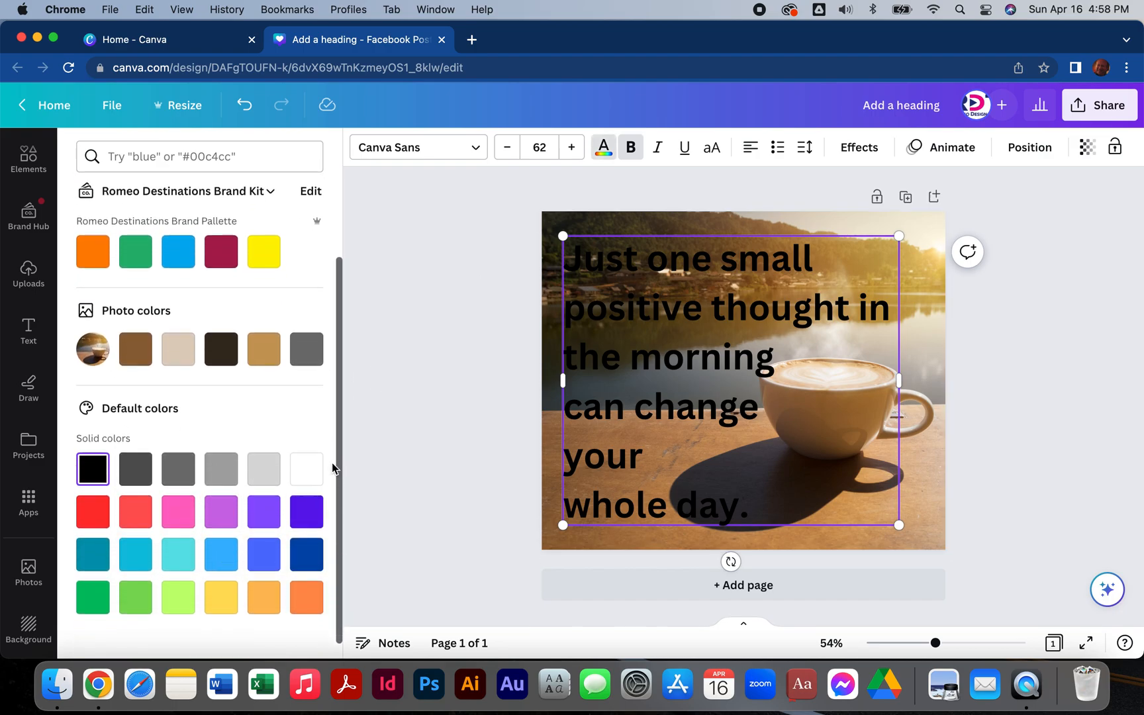
left_click(307, 477)
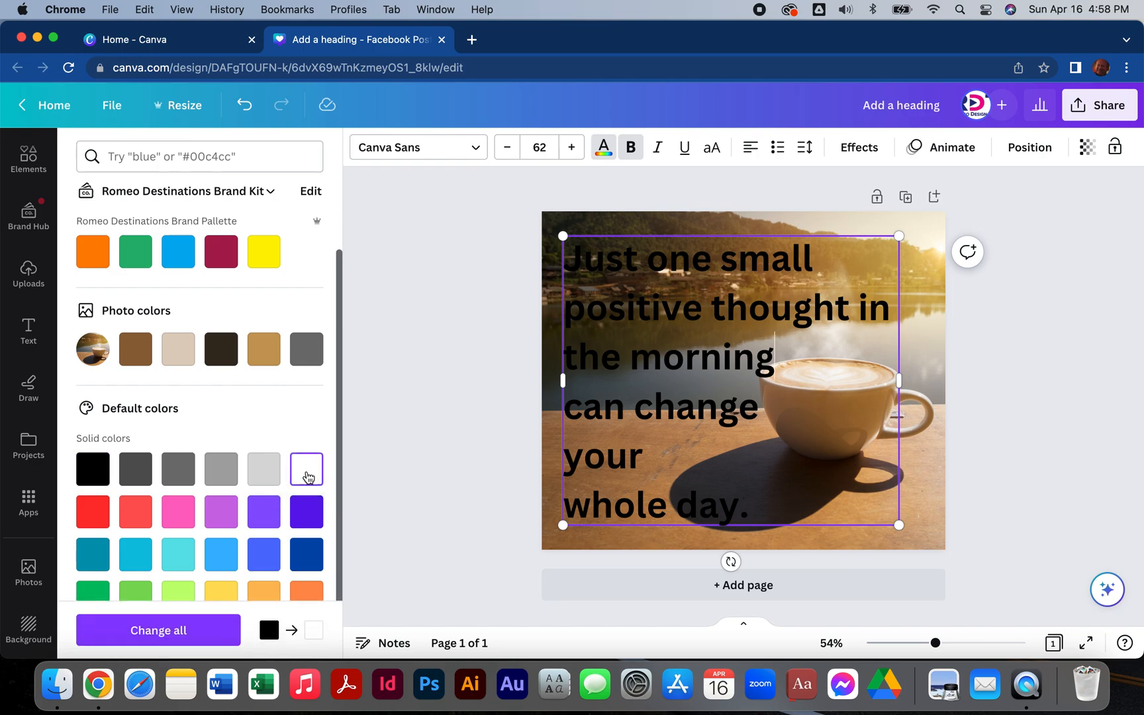
left_click(632, 474)
left_click_drag(748, 507, 463, 299)
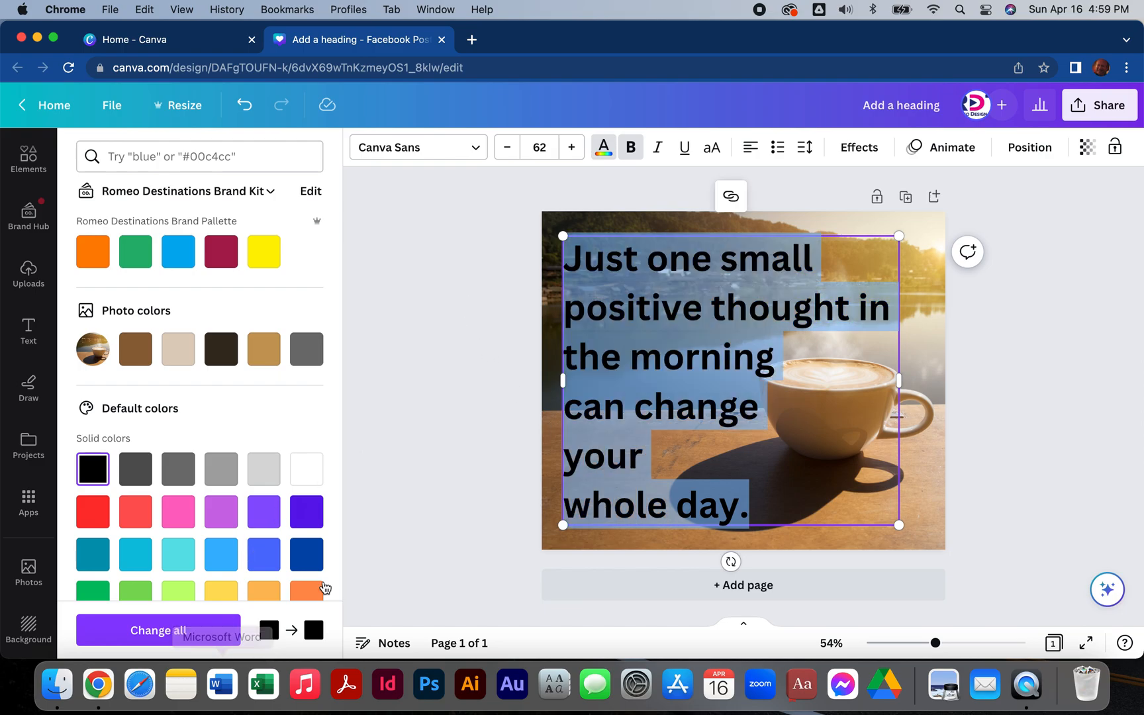
left_click(305, 469)
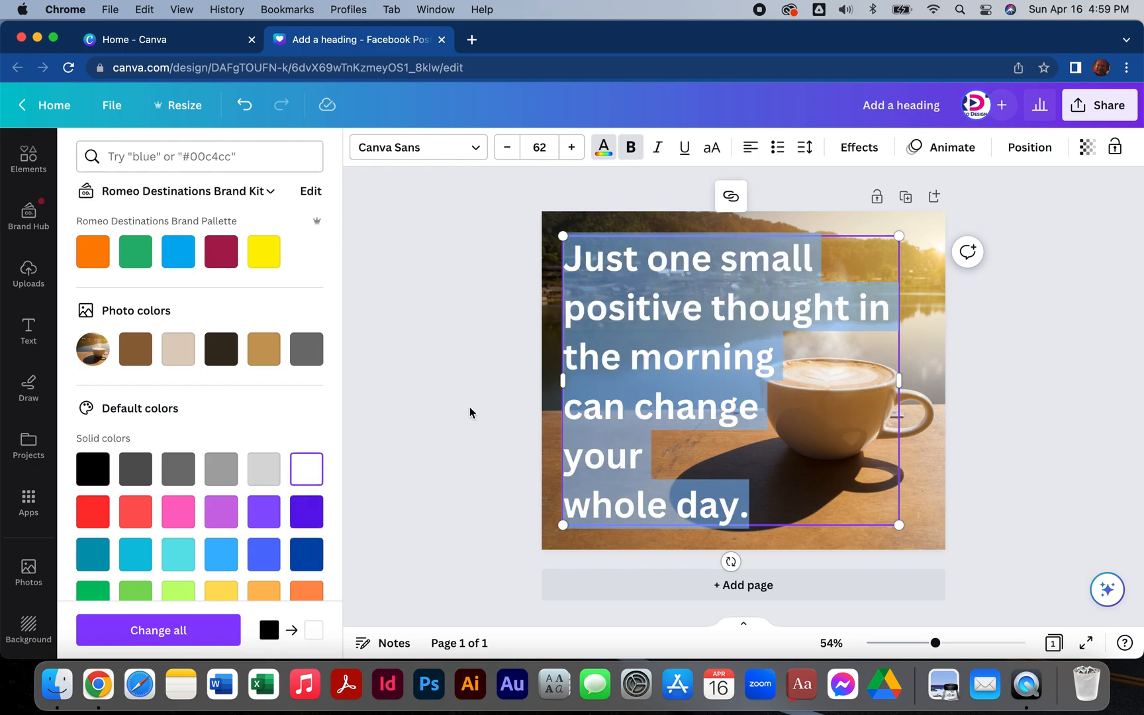
left_click(473, 410)
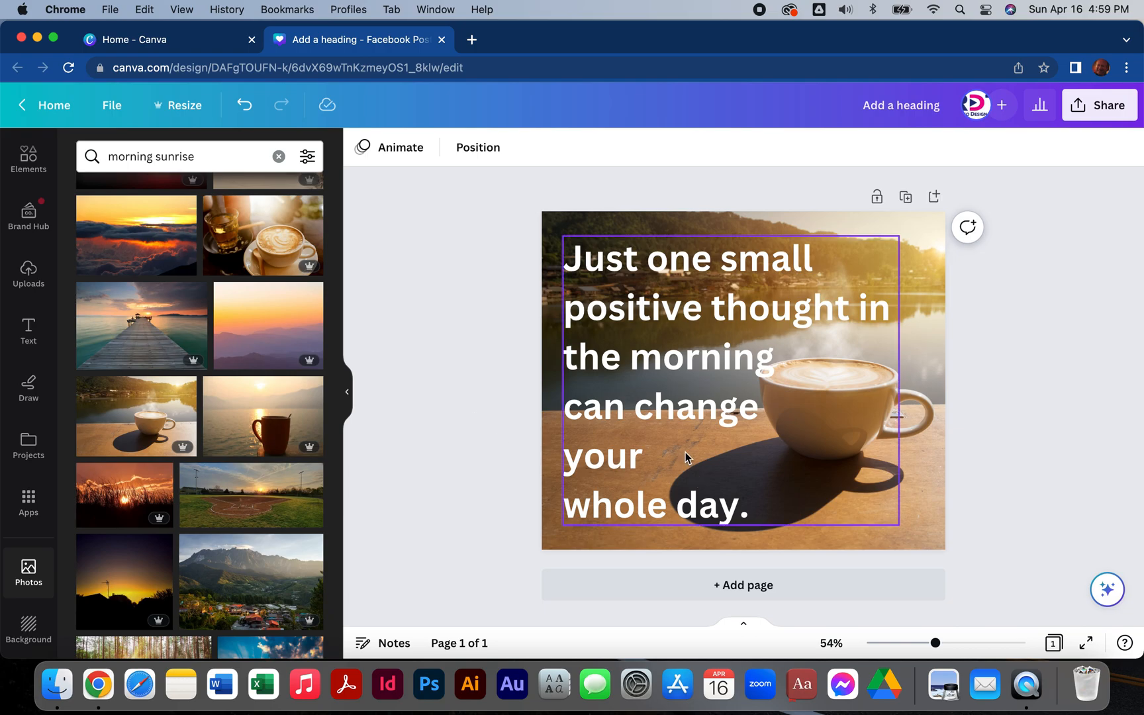
Nudge the quote slightly left and shift the background photo right within its crop so the cup clears the text.
left_click_drag(670, 413, 669, 406)
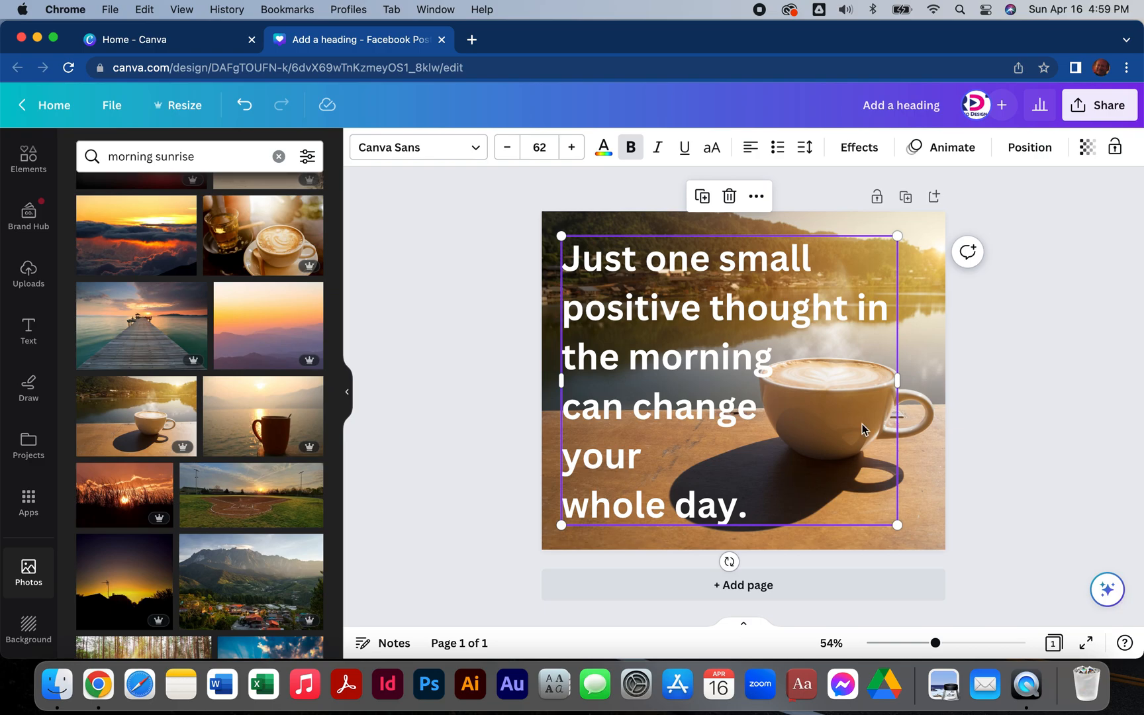
double_click(927, 487)
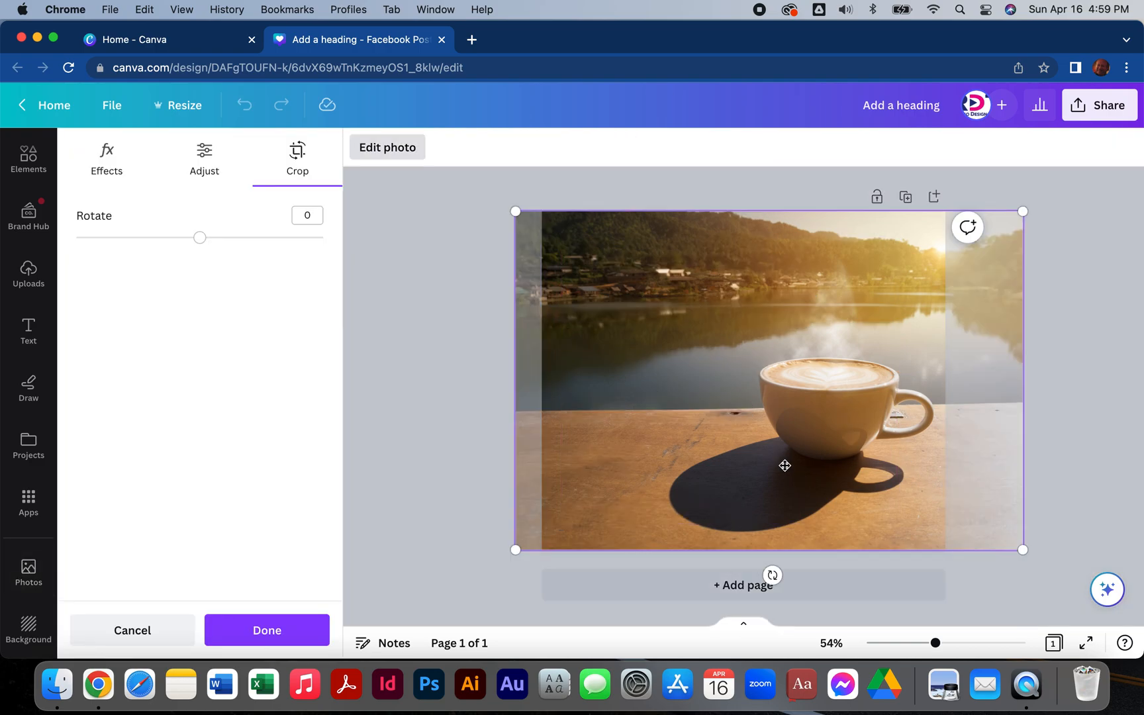
left_click_drag(740, 452, 766, 451)
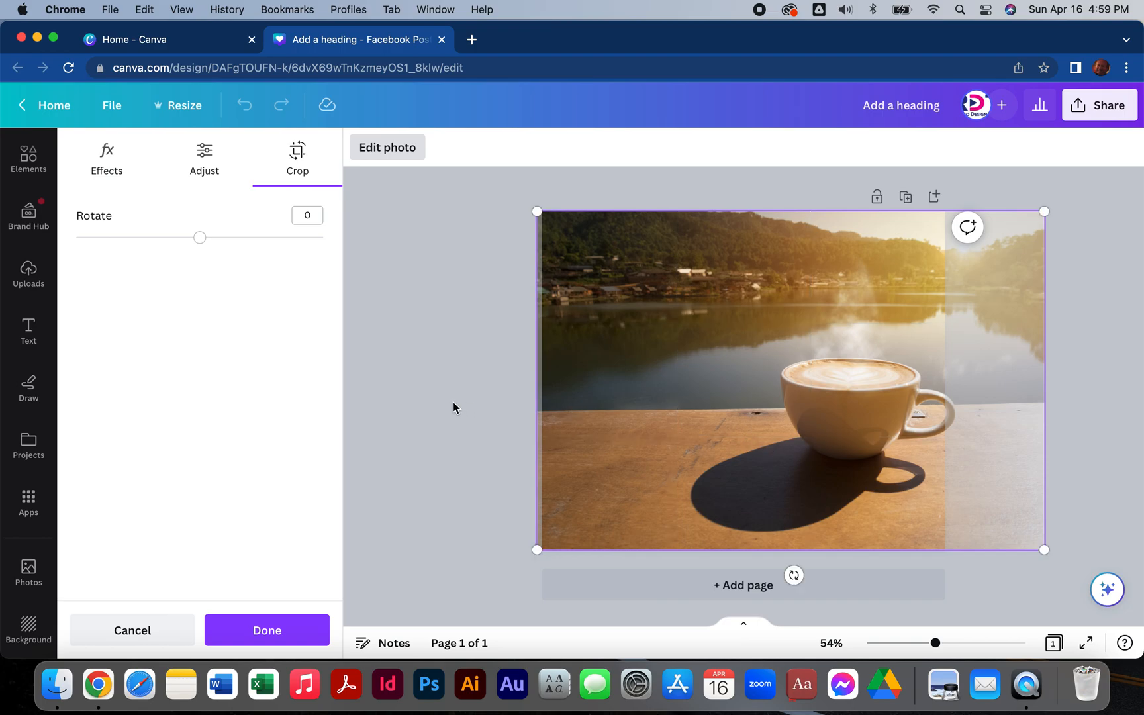
key("Return")
left_click_drag(686, 412, 685, 404)
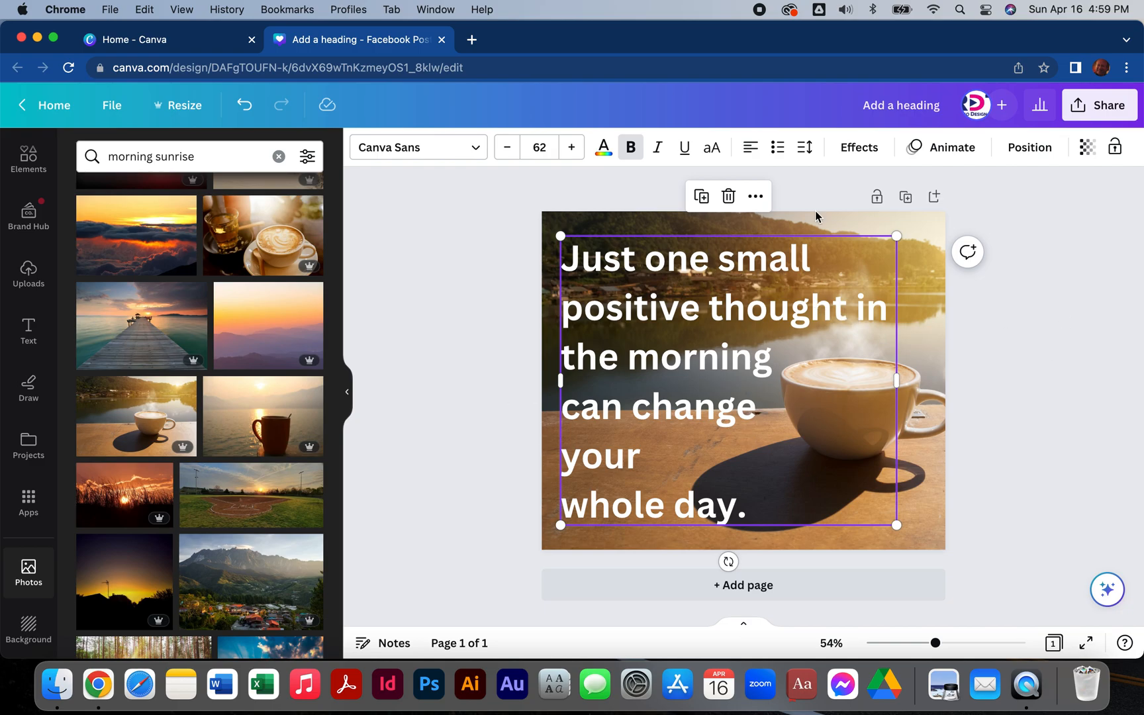
Apply the Shadow effect to the quote and set the shadow colour to black.
left_click(860, 149)
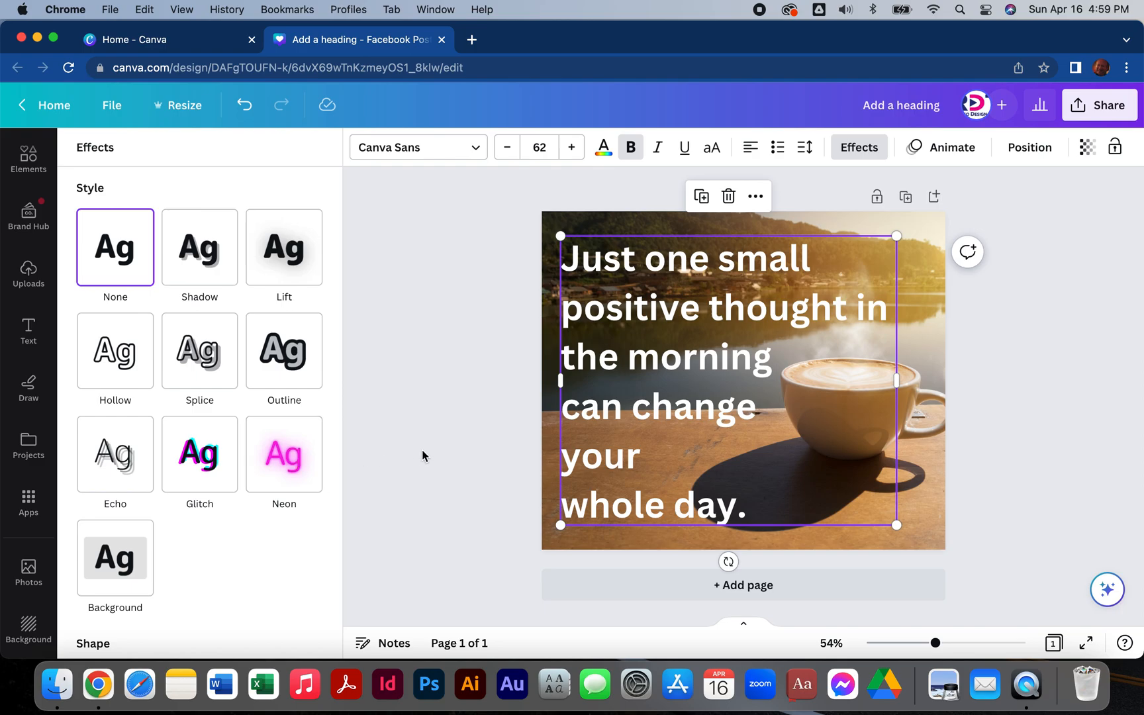
left_click(200, 261)
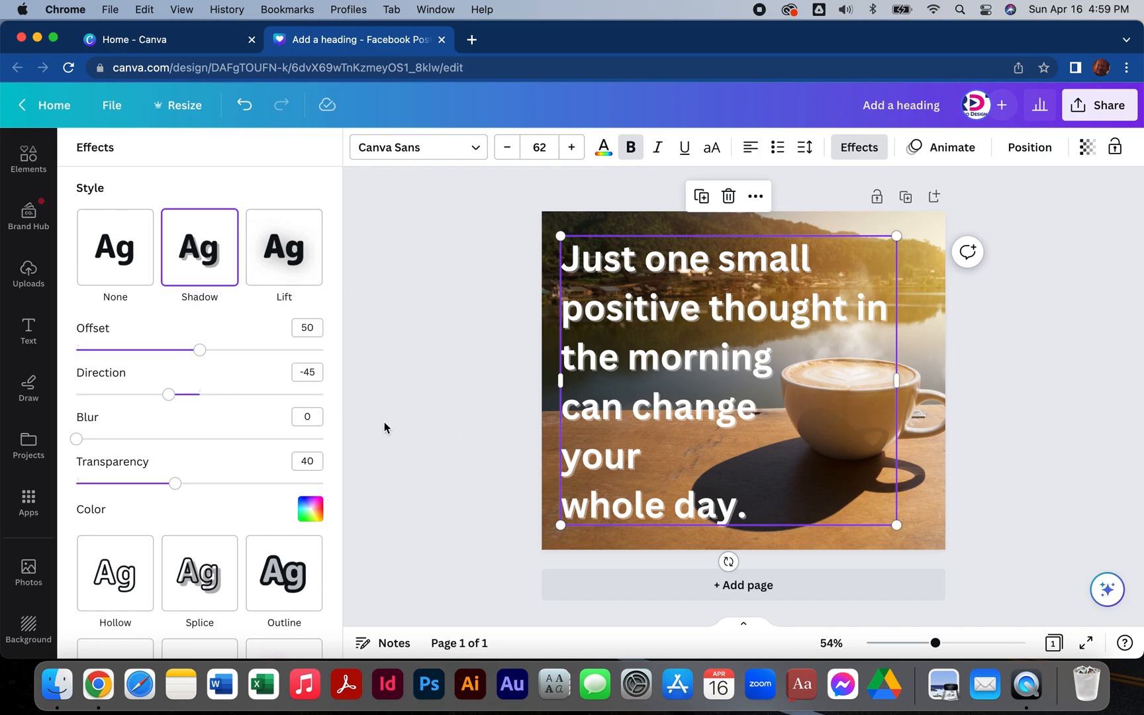
scroll(301, 485, "down", 3)
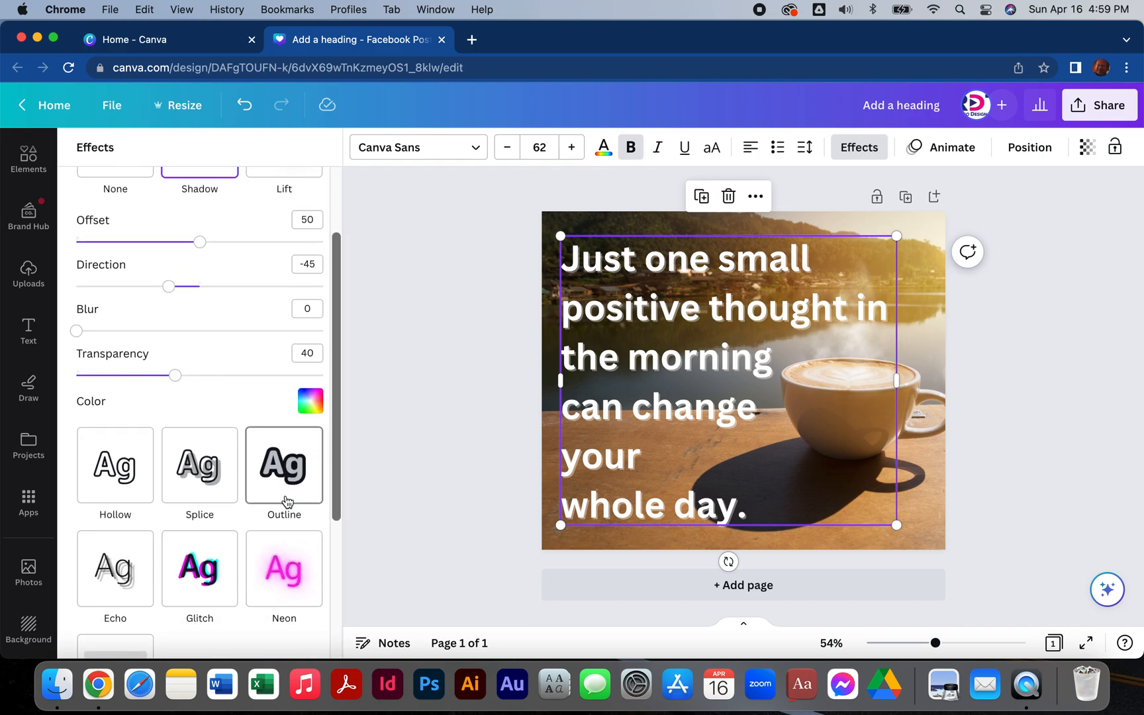
left_click(309, 401)
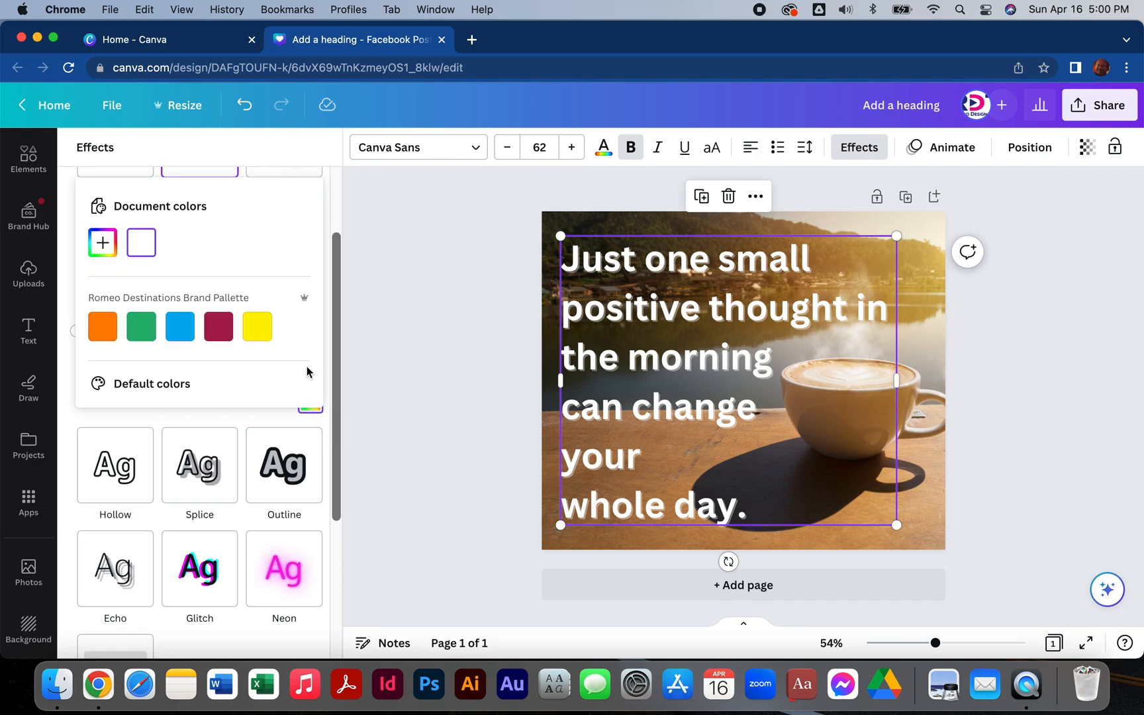
scroll(277, 332, "down", 3)
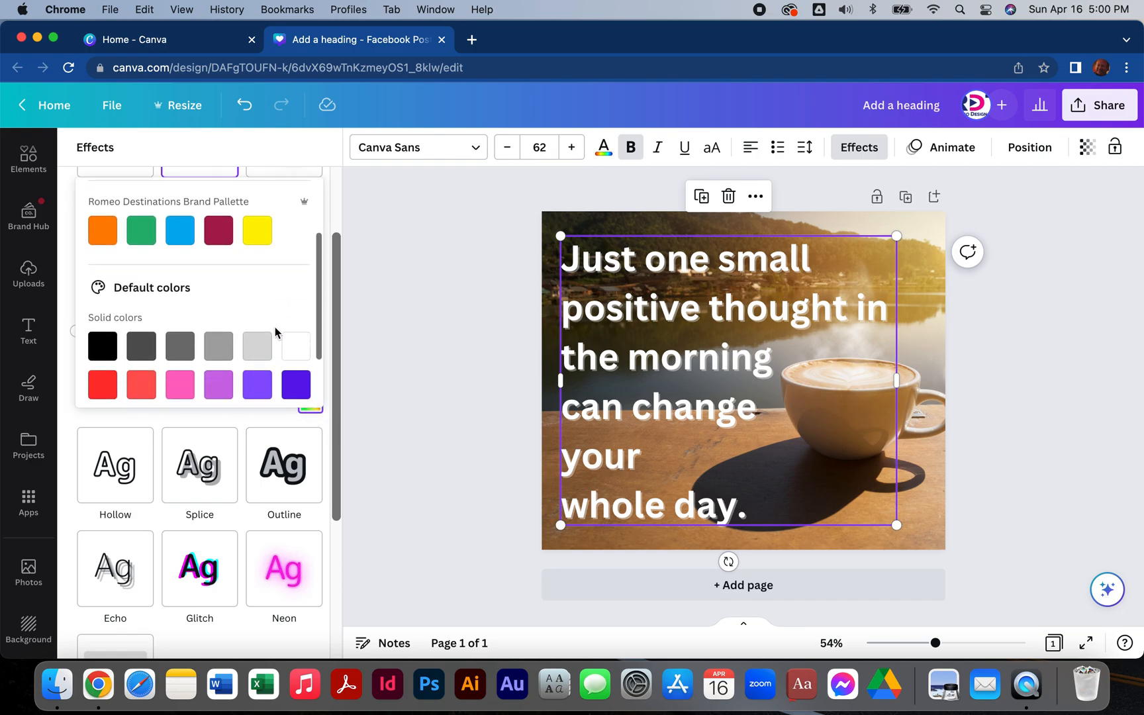
left_click(100, 334)
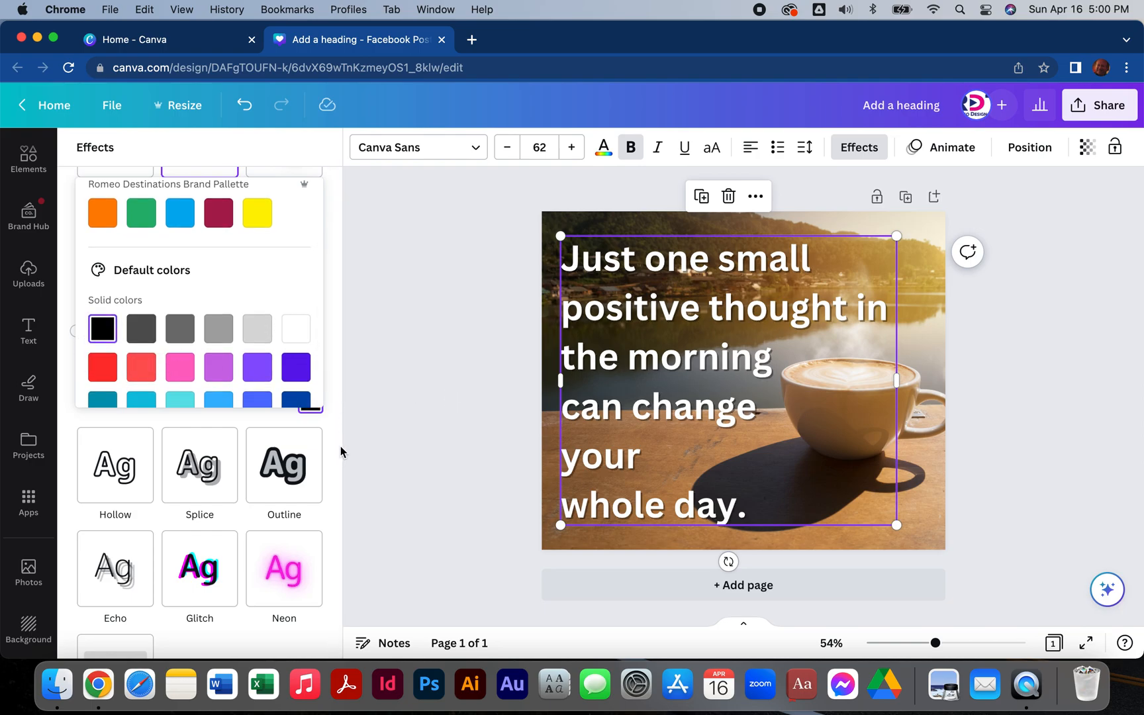
left_click(337, 339)
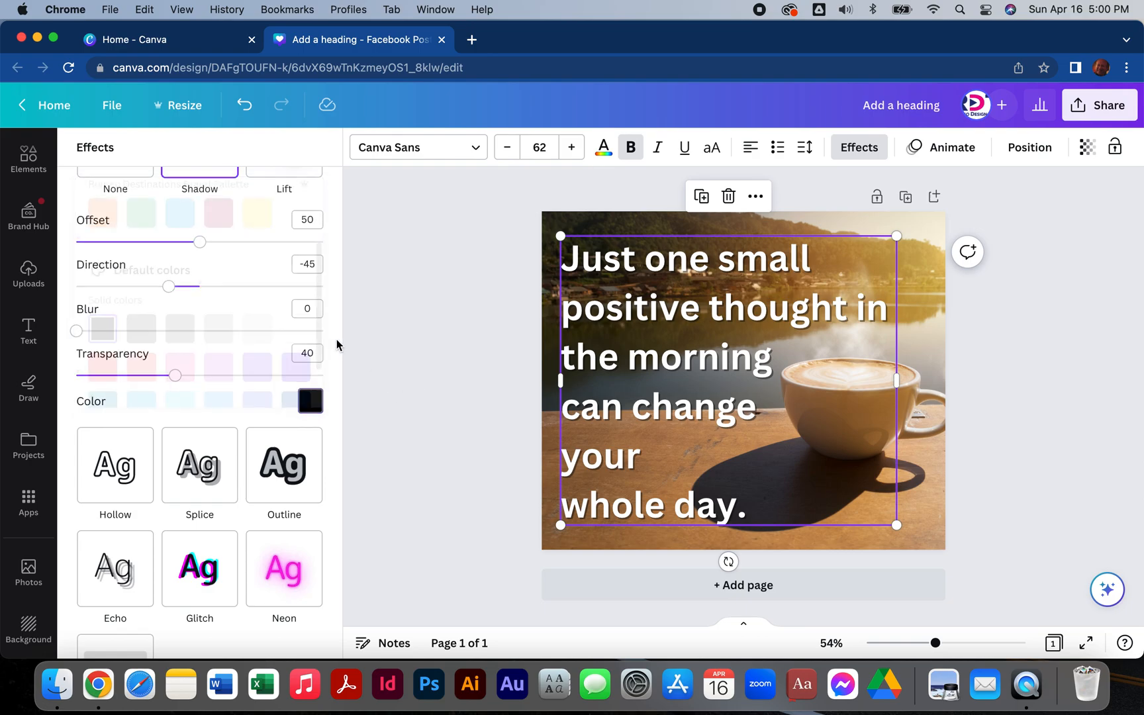
Set the quote shadow's blur to 75 and its transparency to 100, then deselect the text.
scroll(288, 439, "down", 4)
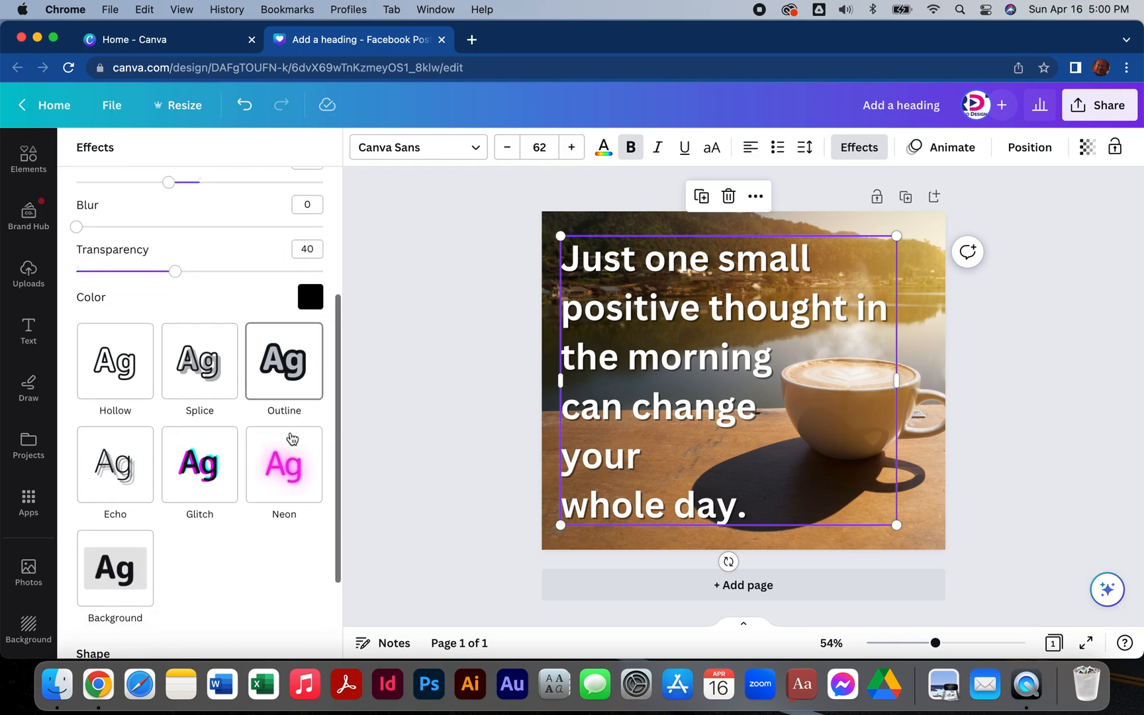
scroll(291, 439, "down", 4)
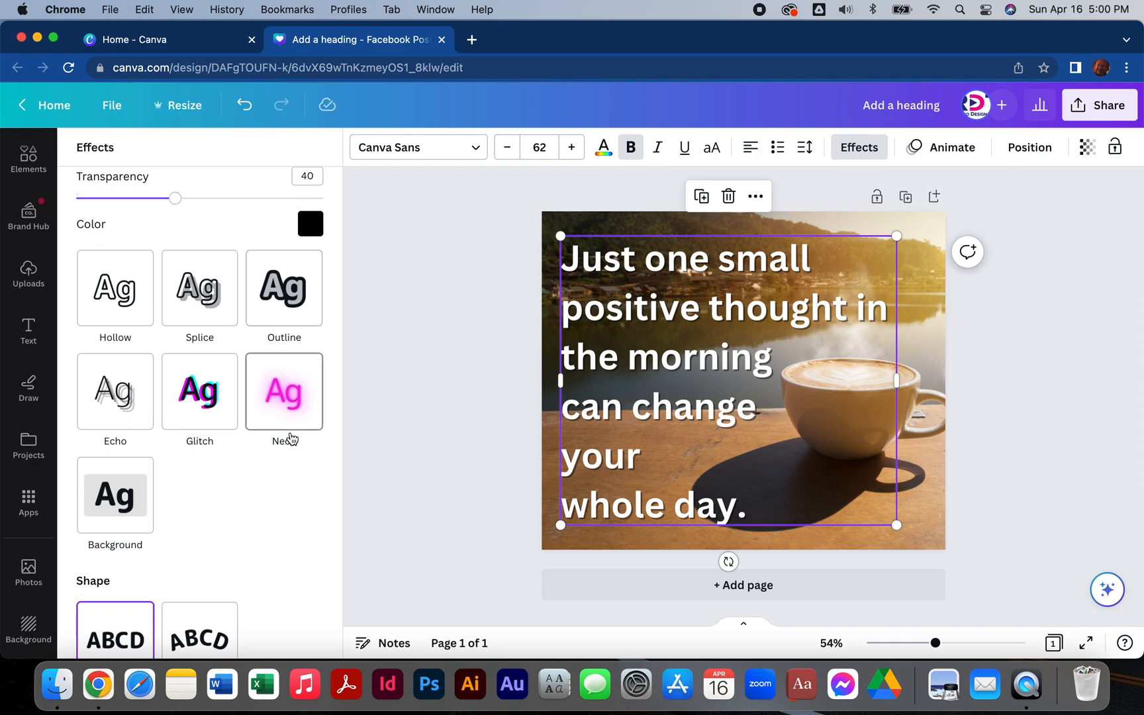
scroll(291, 438, "up", 3)
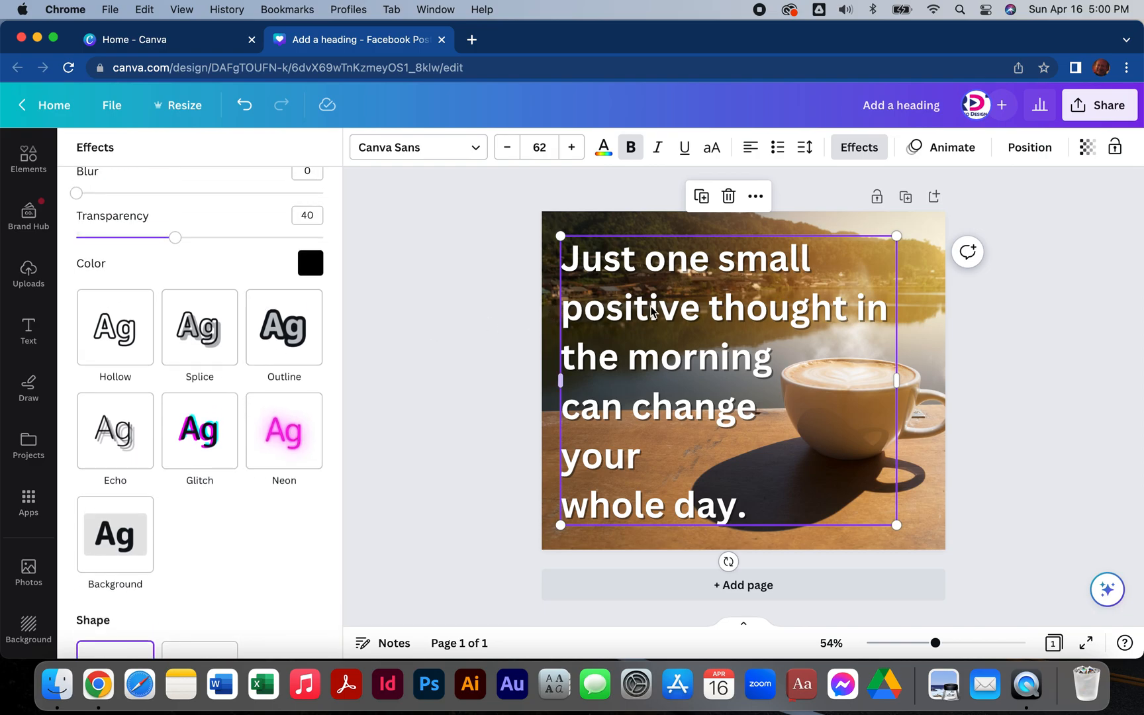
scroll(217, 533, "down", 3)
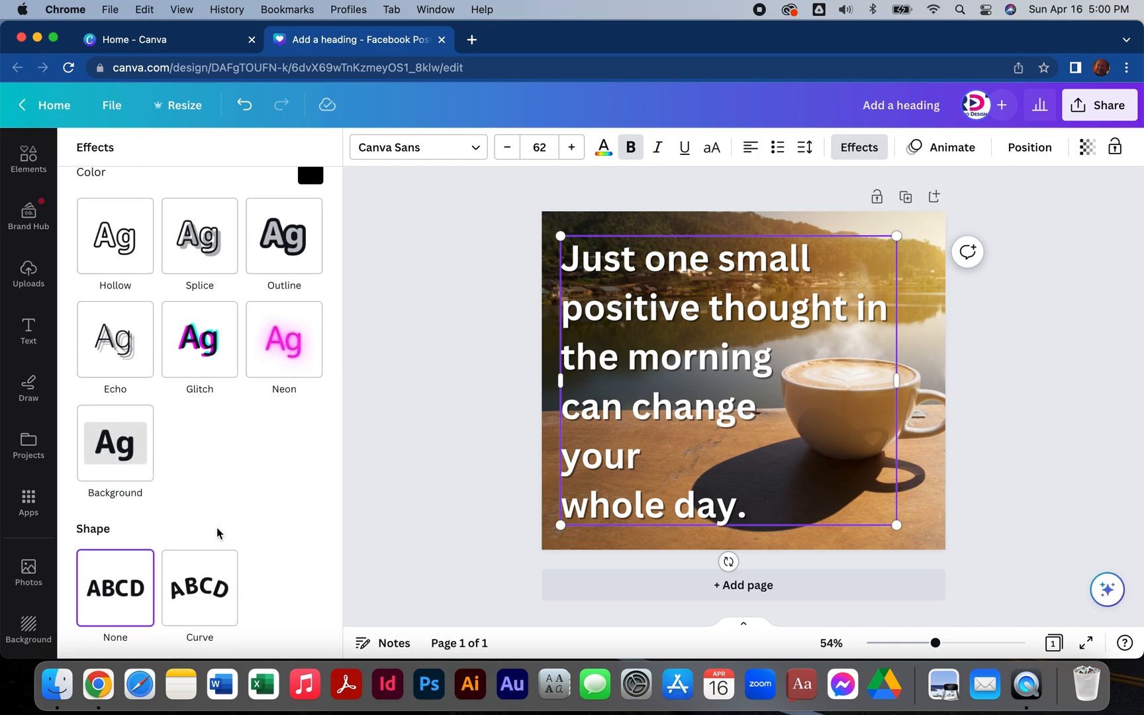
scroll(217, 533, "up", 10)
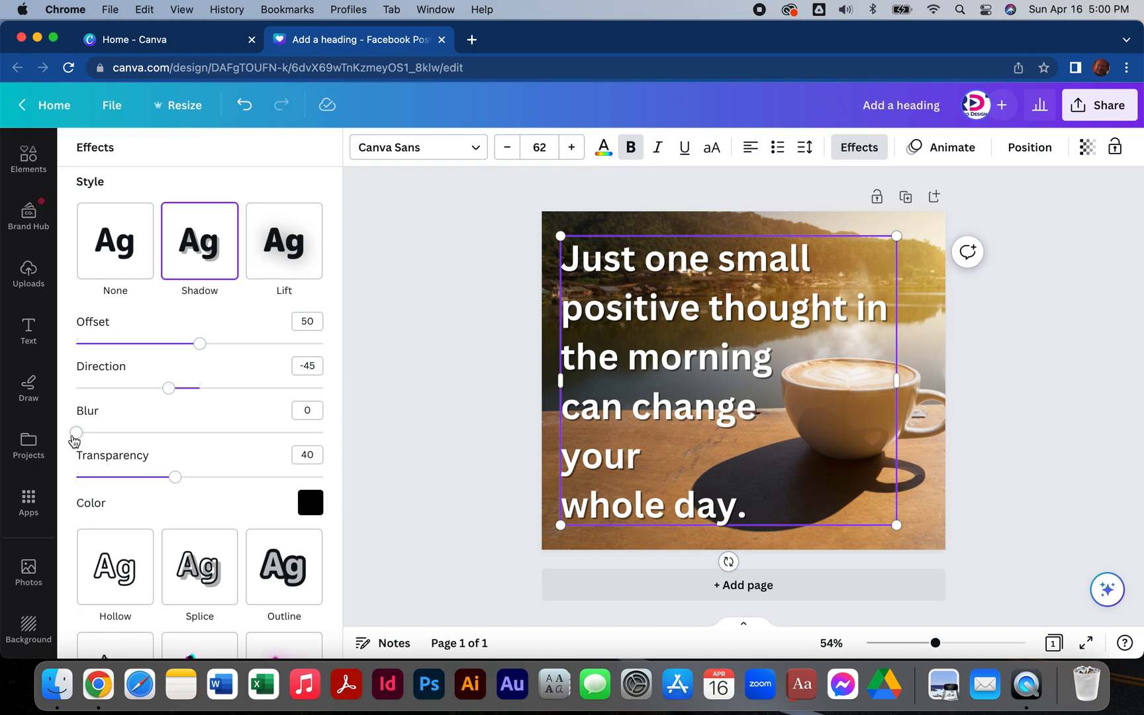
left_click_drag(78, 434, 263, 438)
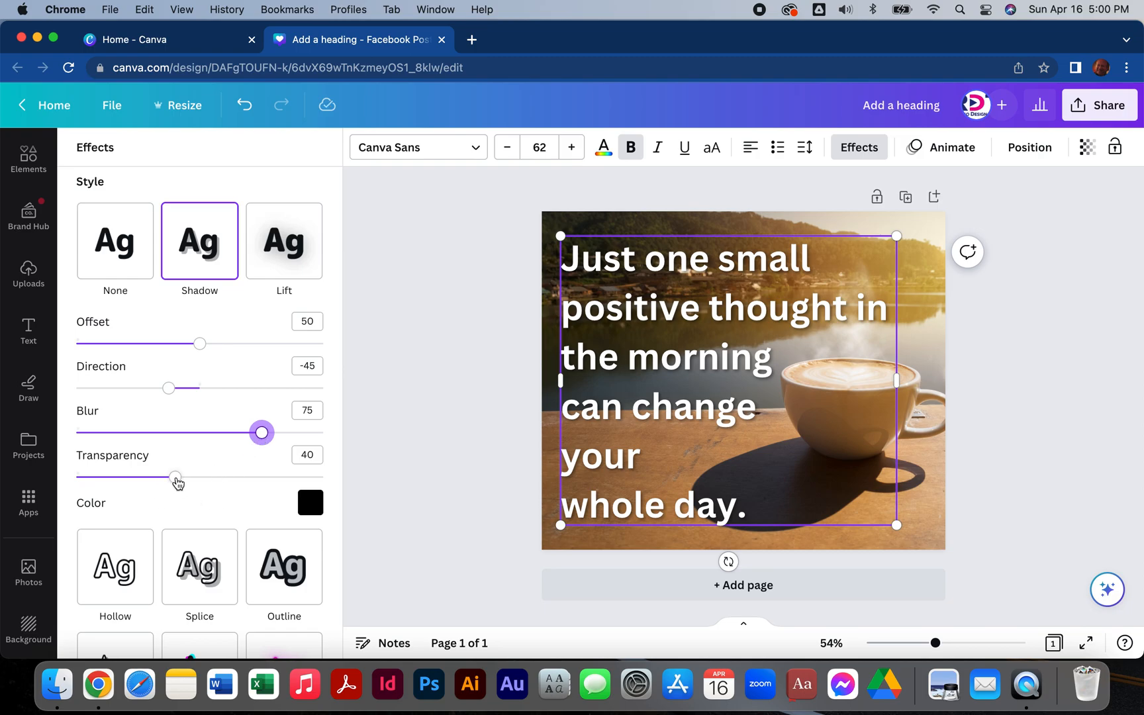
left_click_drag(176, 479, 340, 492)
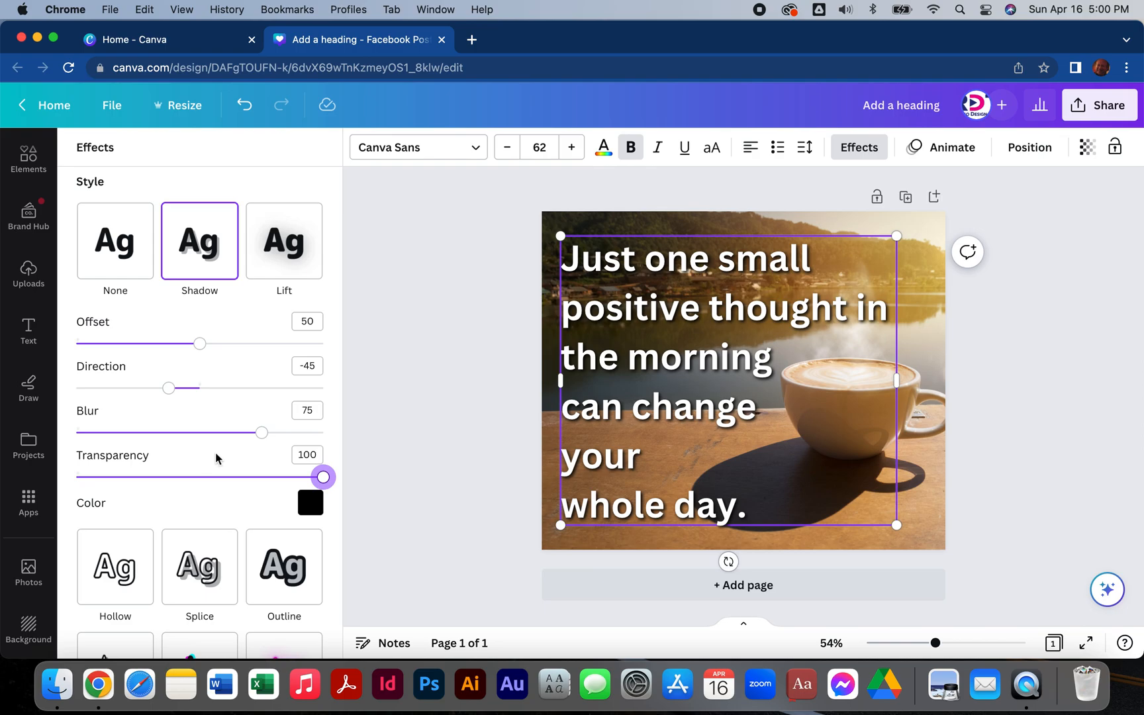
left_click(475, 369)
left_click(475, 373)
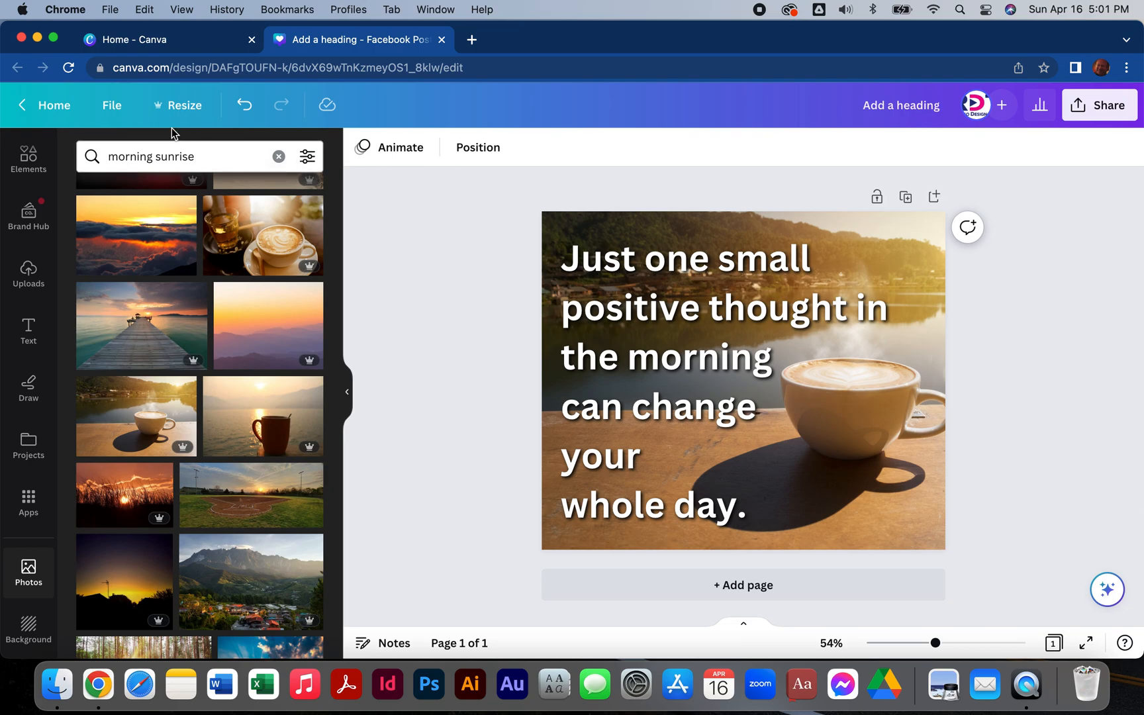
Rename the design as "Positive Morning Thoughts".
left_click(115, 110)
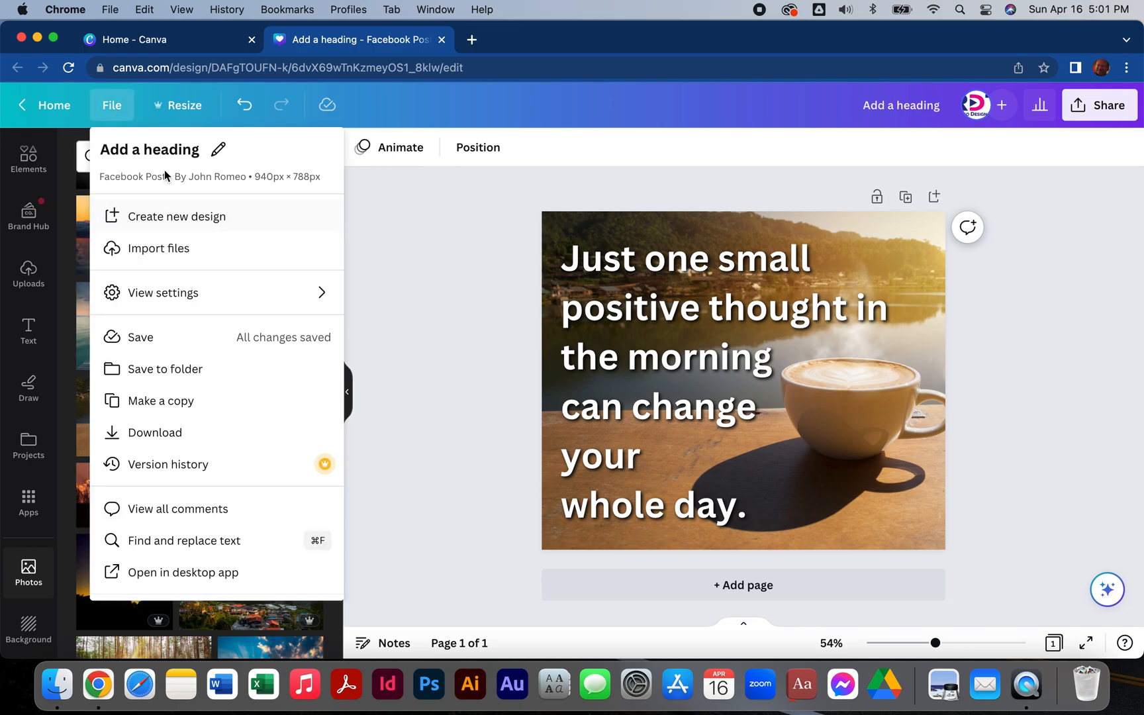
left_click(156, 151)
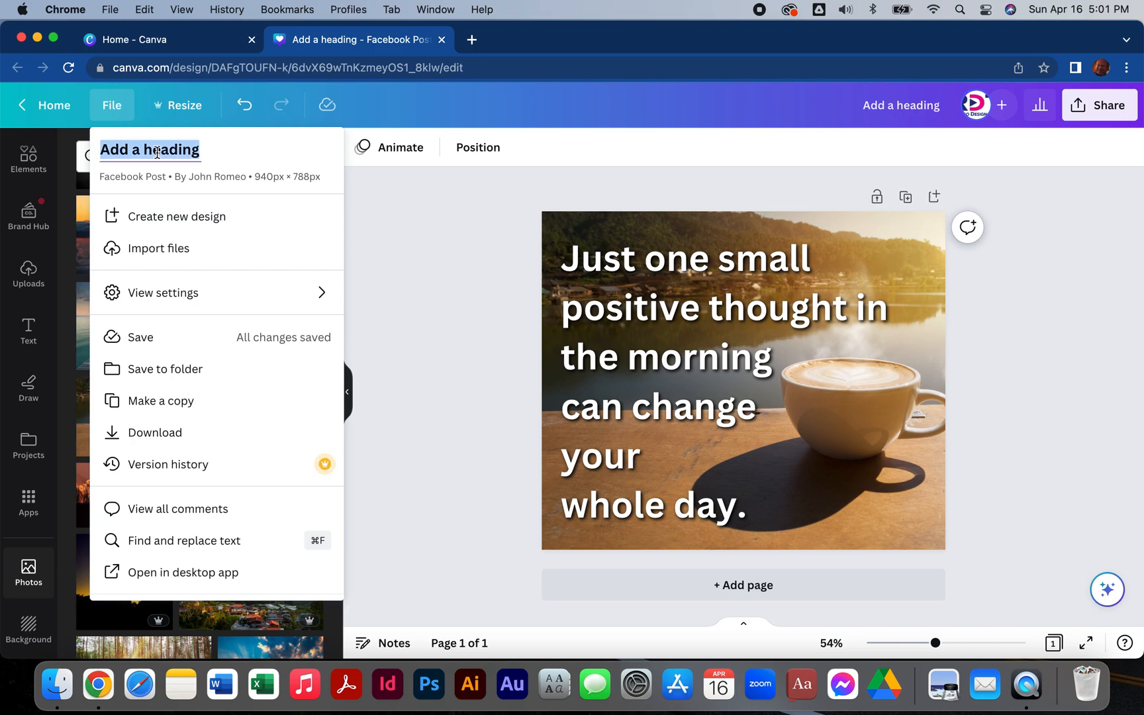
type("Pos")
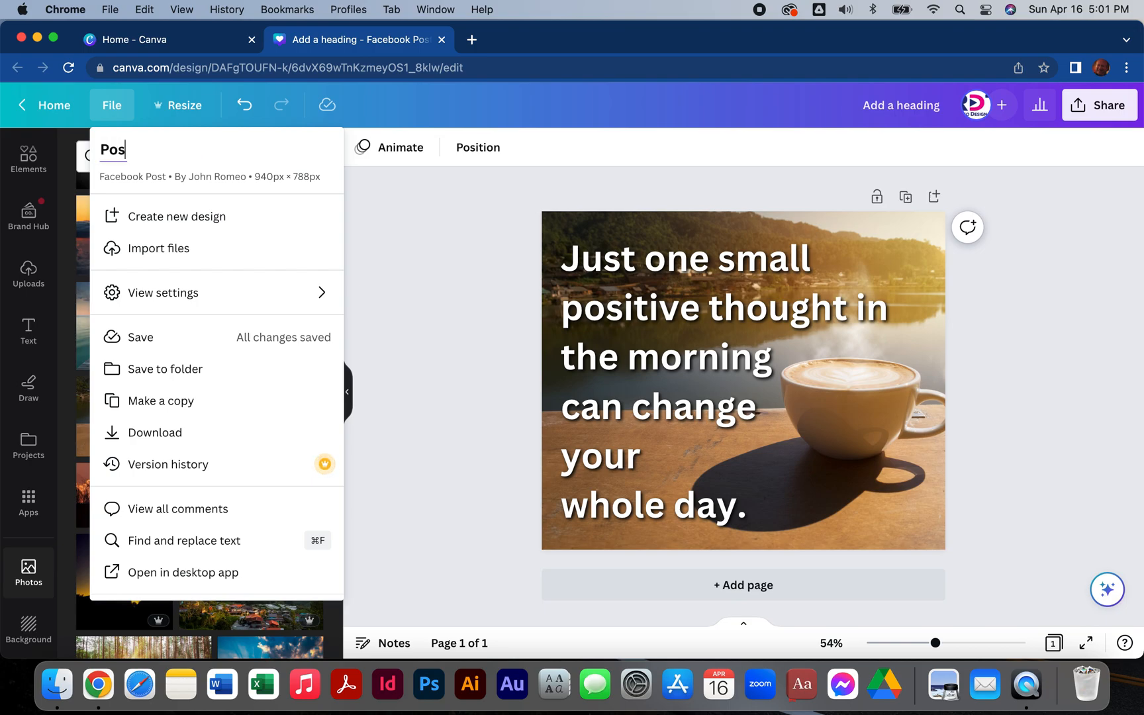
type("itive Morning T")
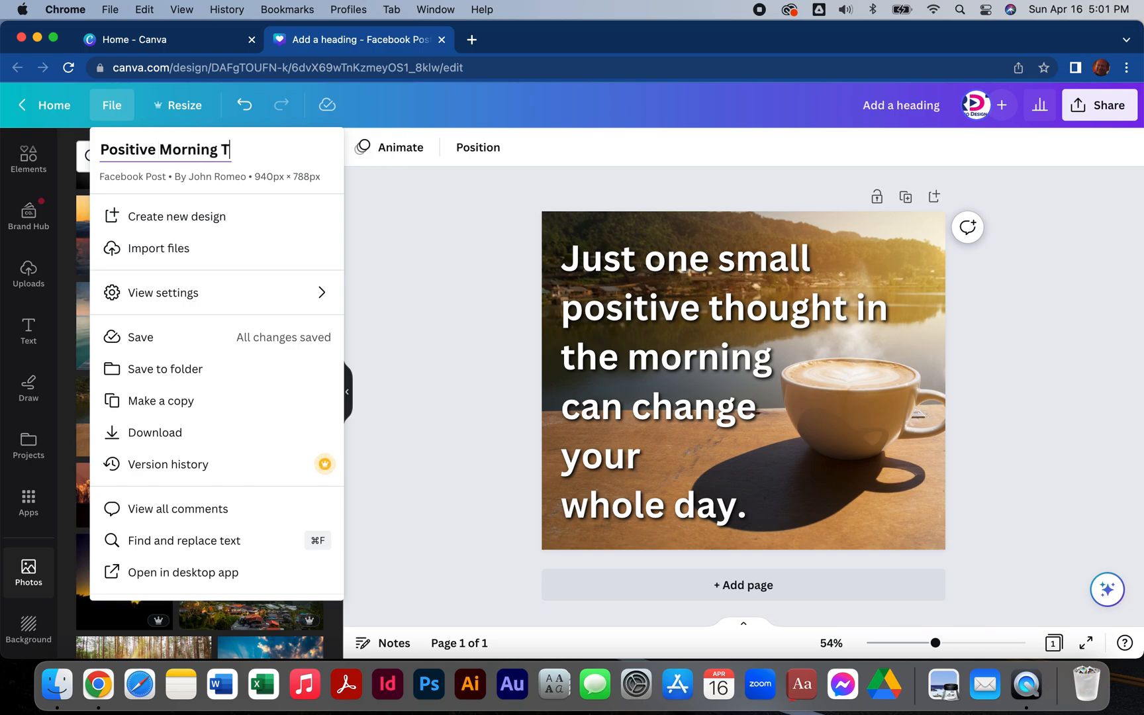
type("houghts")
key("Return")
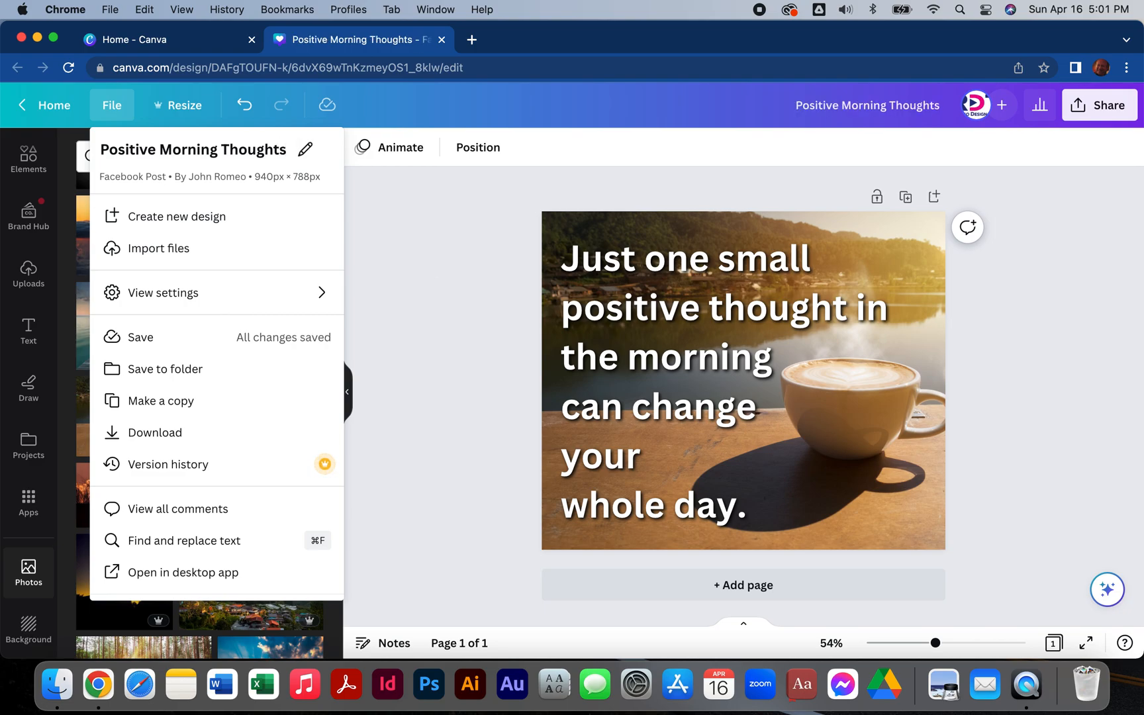
left_click(431, 266)
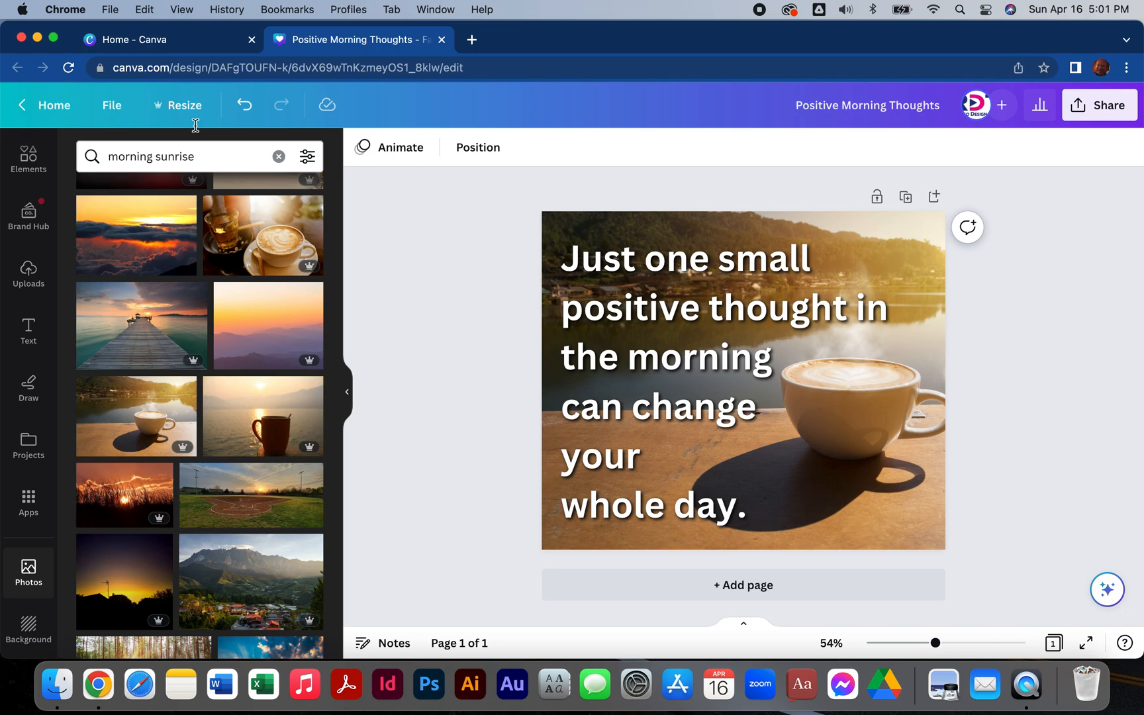
Close the finished design's tab and the remaining browser window.
left_click(441, 41)
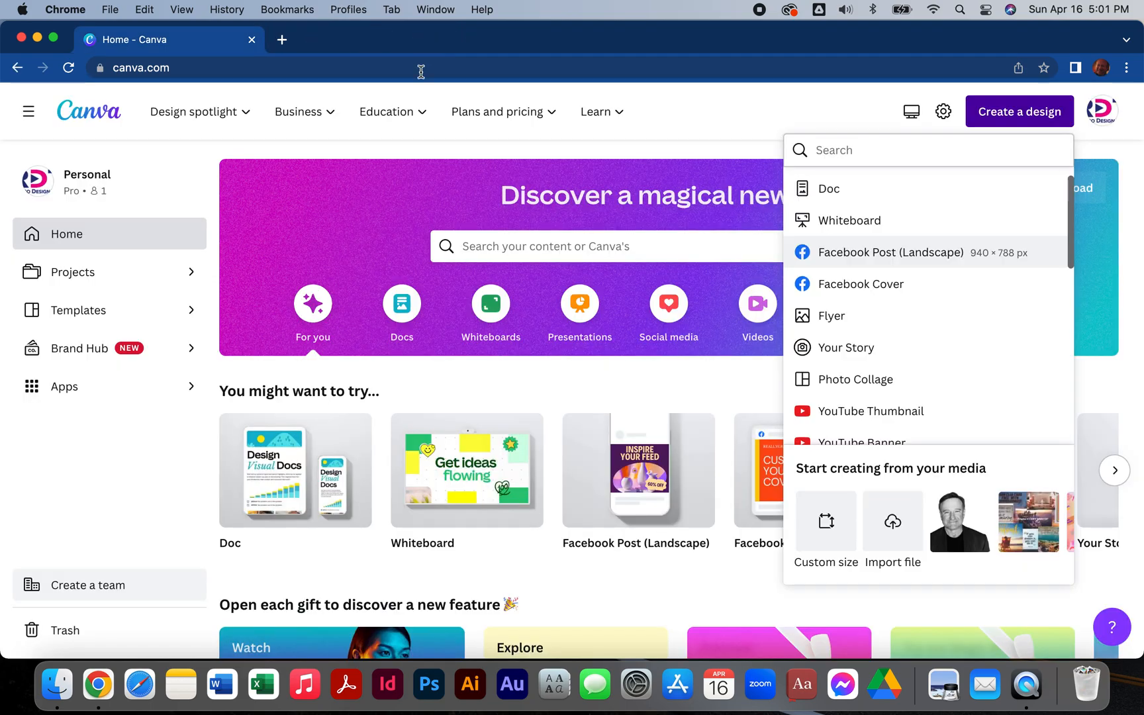
left_click(22, 37)
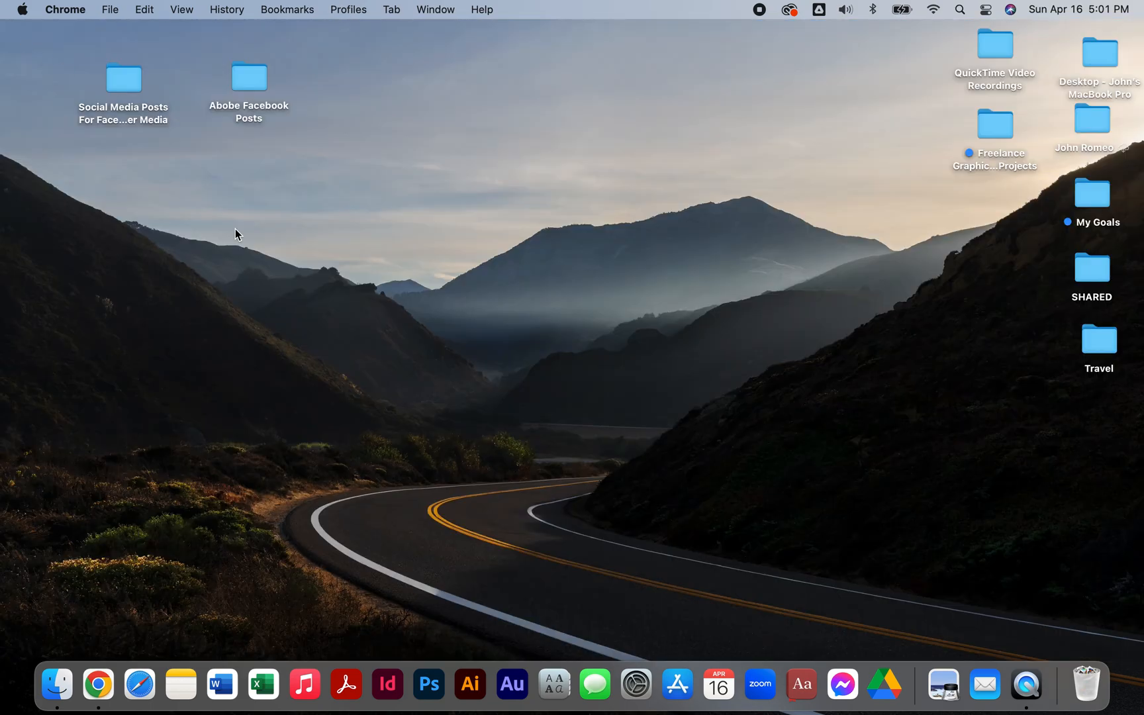